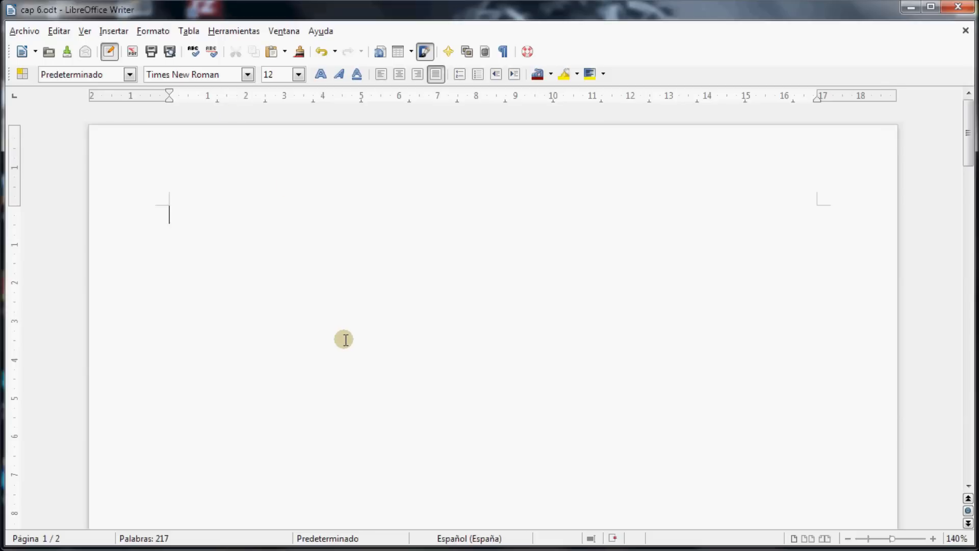
# Step: Write "Si escribo algo de texto" and "ahora sigo escribiendo." separated by a tab, ending with a paragraph break
pyautogui.write('Si escribo algo de texto')
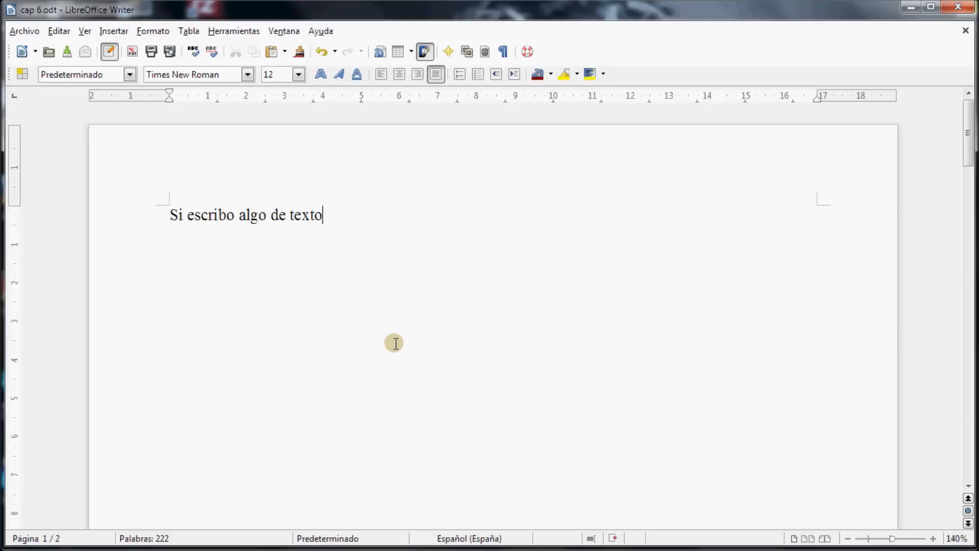
pyautogui.press('Tab')
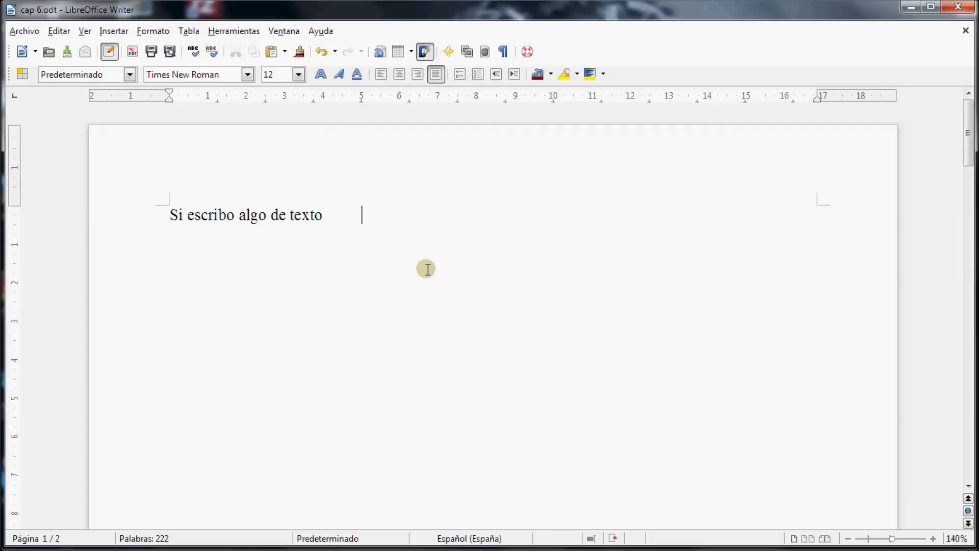
pyautogui.write('ahora sigo escribiendo.')
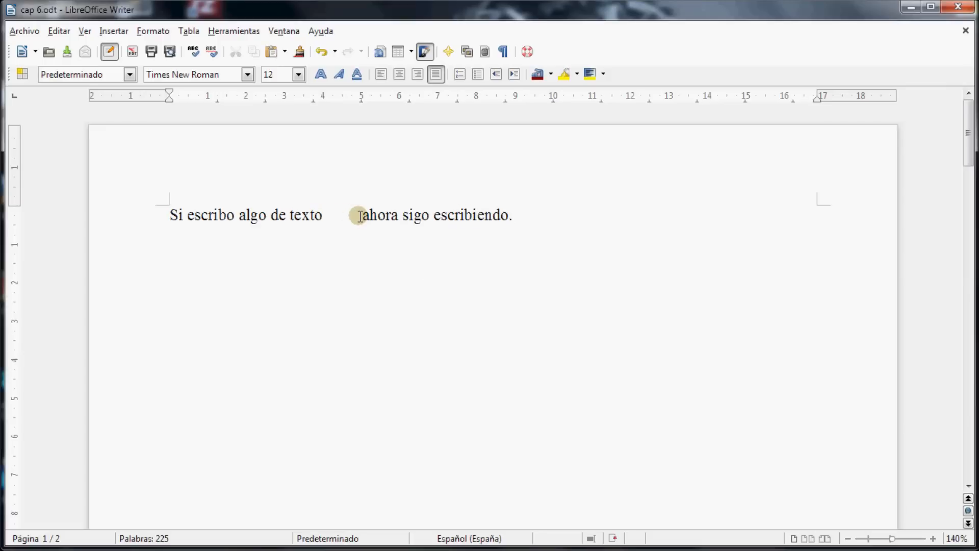
pyautogui.press('Return')
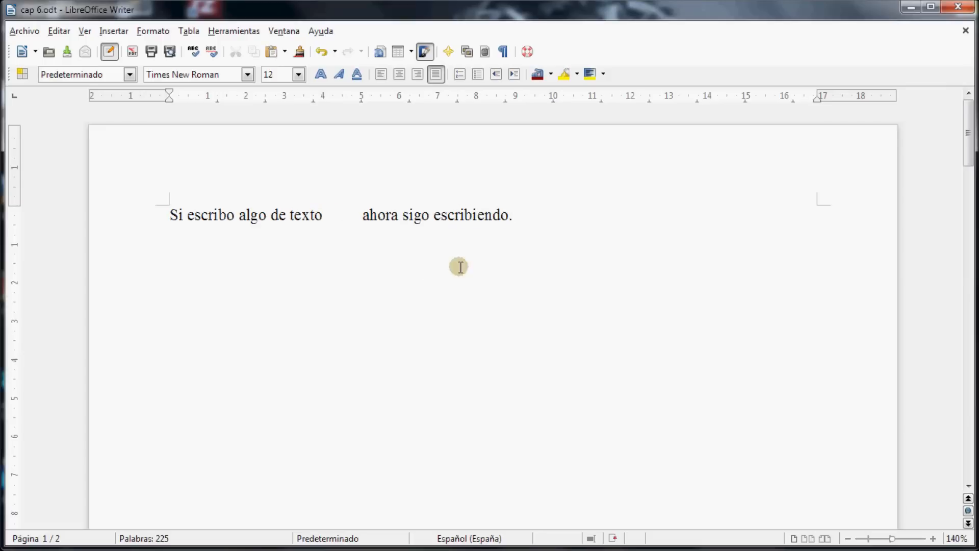
# Step: Add a second line reading "Escribo en el segundo párrafo", a tab and "sigo escribiendo", ending with a paragraph break
pyautogui.moveTo(968, 126); pyautogui.dragTo(968, 347)
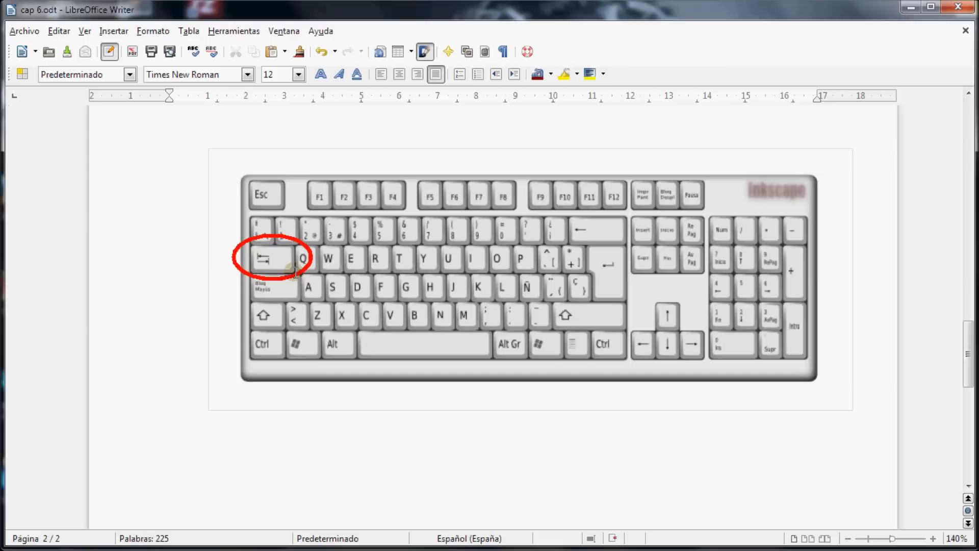
pyautogui.moveTo(968, 354); pyautogui.dragTo(968, 130)
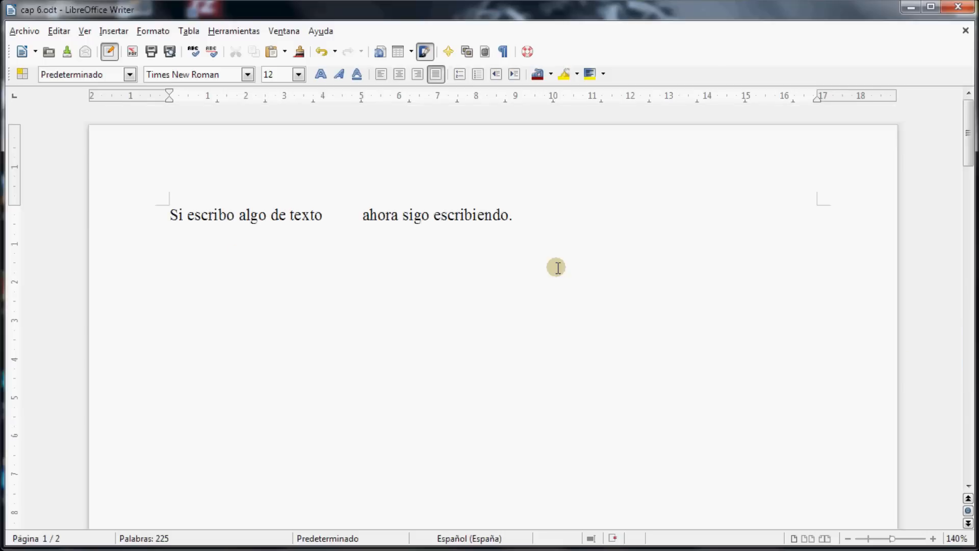
pyautogui.write('Escribo en el segundo párrafo')
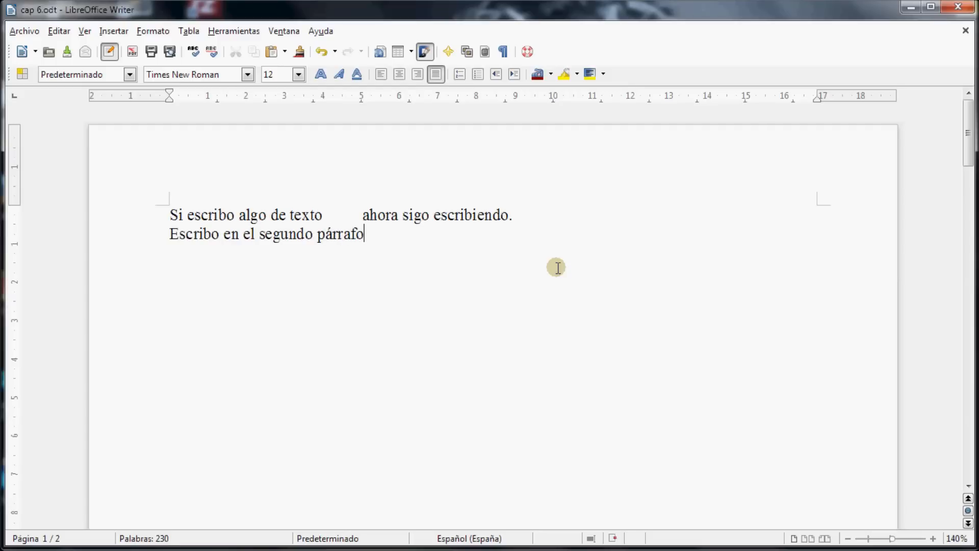
pyautogui.press('Tab')
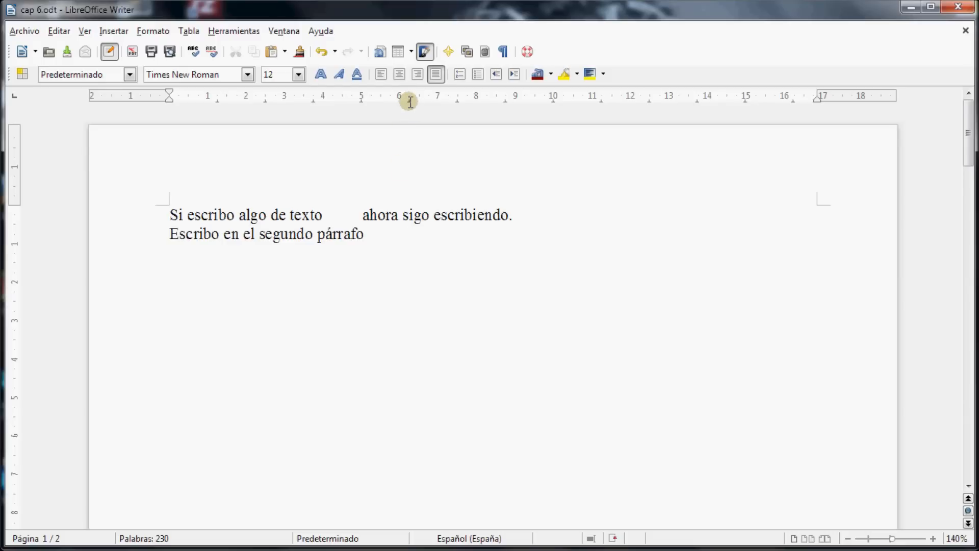
pyautogui.click(410, 237)
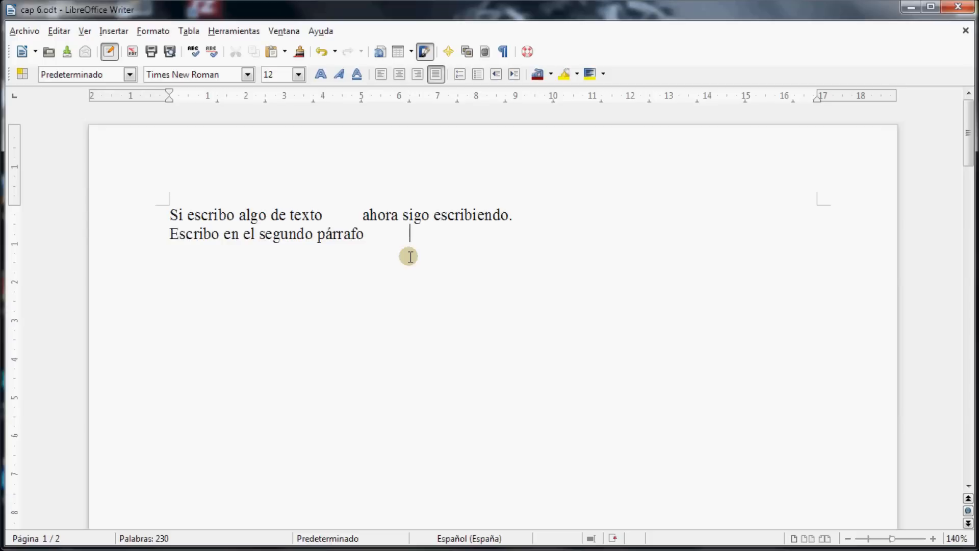
pyautogui.write('sigo escribien')
pyautogui.press('Return')
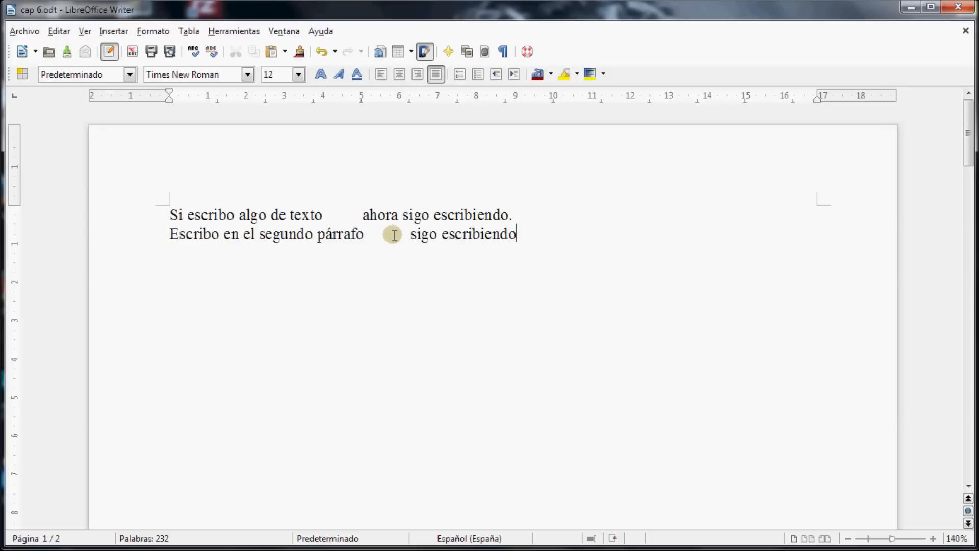
# Step: Insert an extra tab before "ahora" in the first line and show the nonprinting characters
pyautogui.click(362, 214)
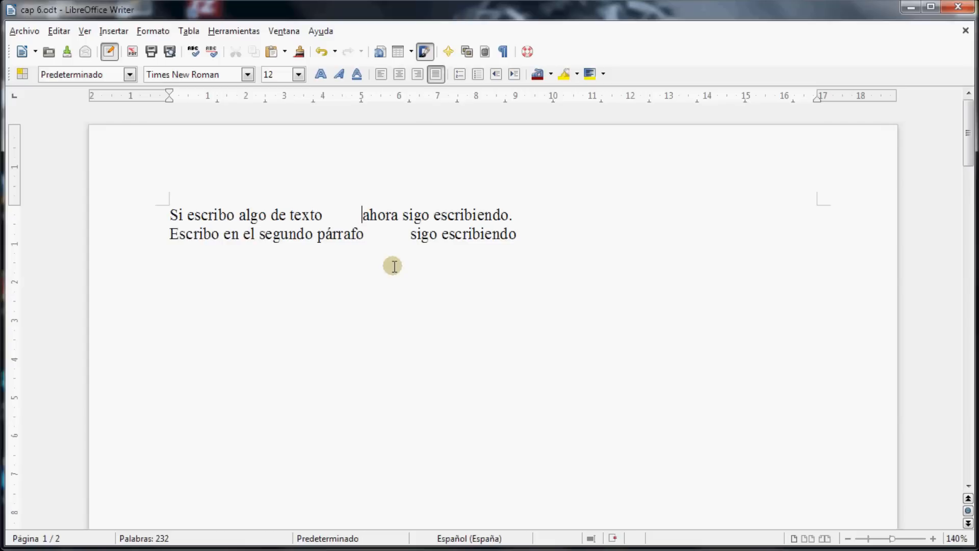
pyautogui.press('Tab')
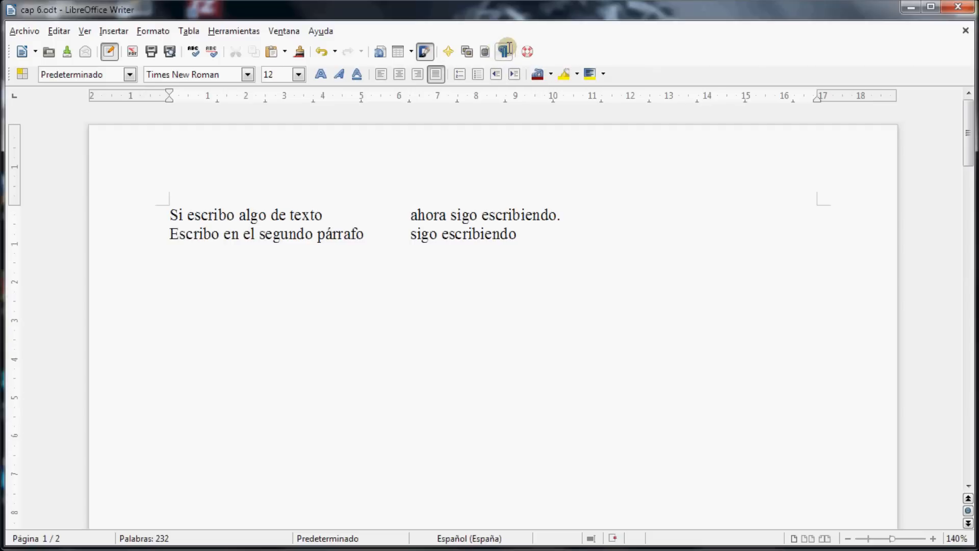
pyautogui.click(506, 50)
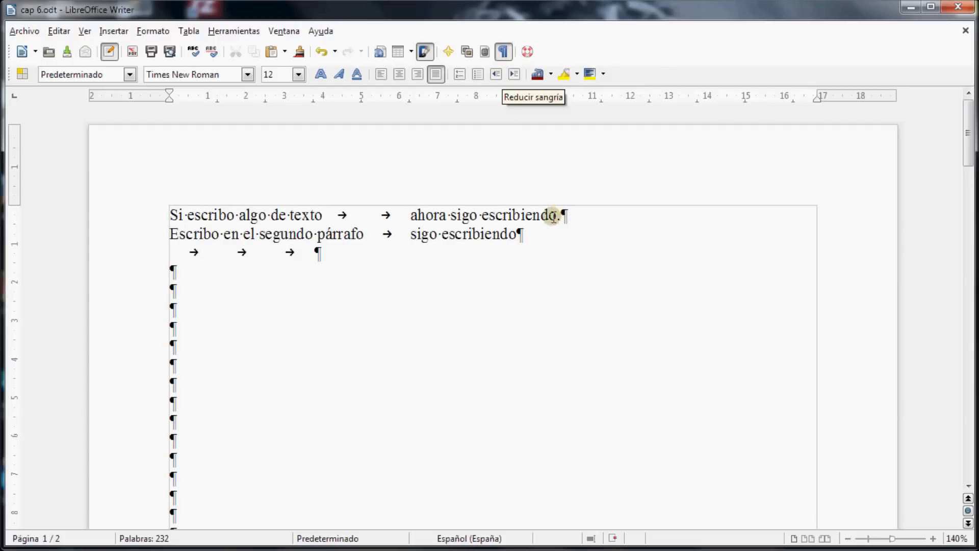
# Step: Examine the tab marks in both lines and how the text following them lines up
pyautogui.click(315, 235)
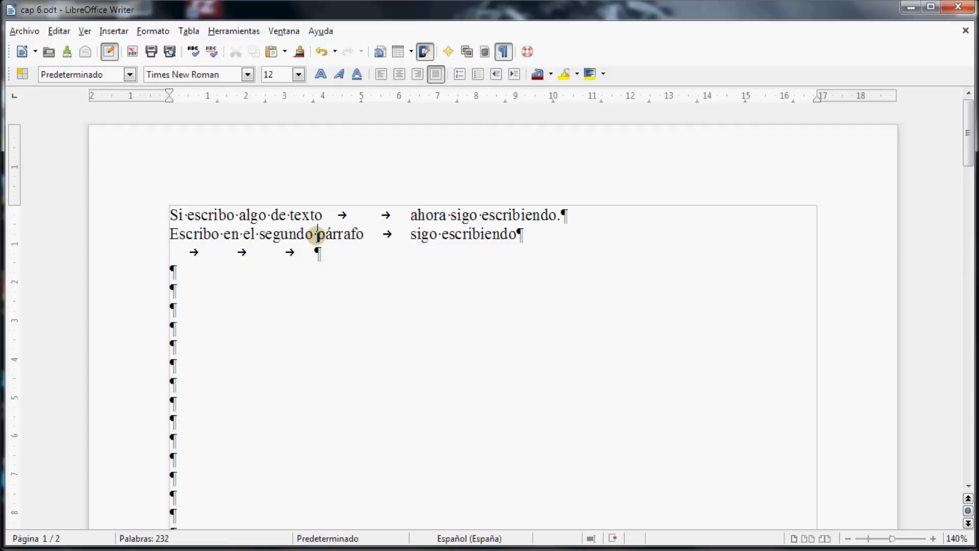
pyautogui.moveTo(335, 214); pyautogui.dragTo(397, 214)
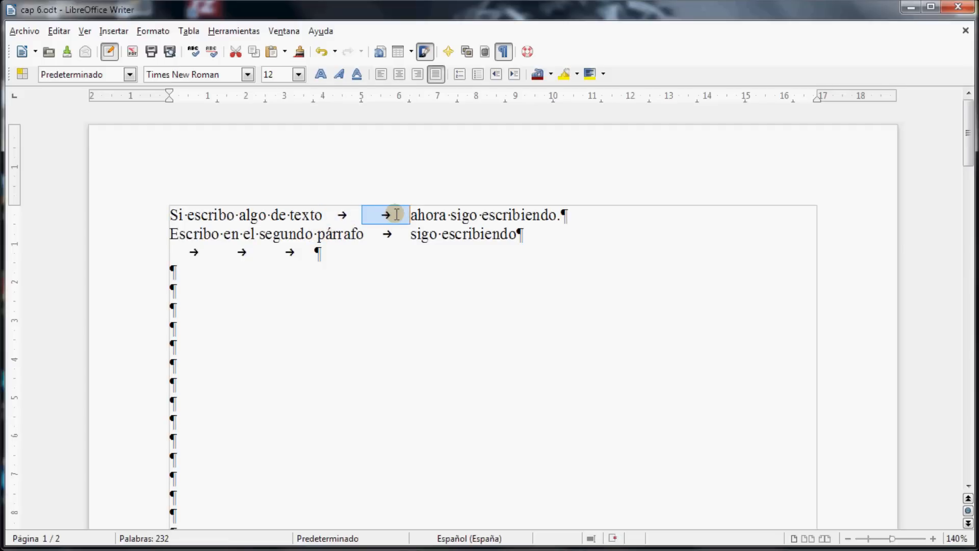
pyautogui.click(523, 234)
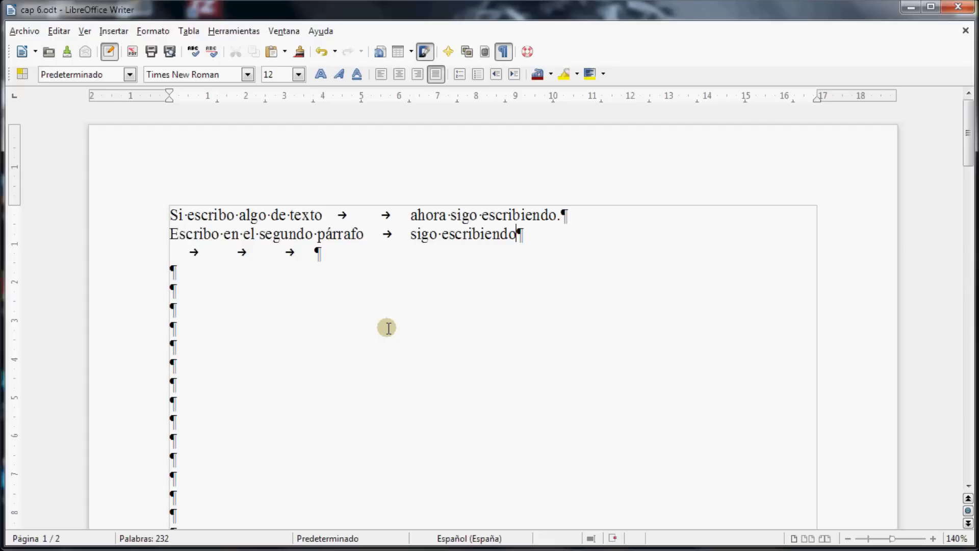
pyautogui.moveTo(372, 233); pyautogui.dragTo(411, 238)
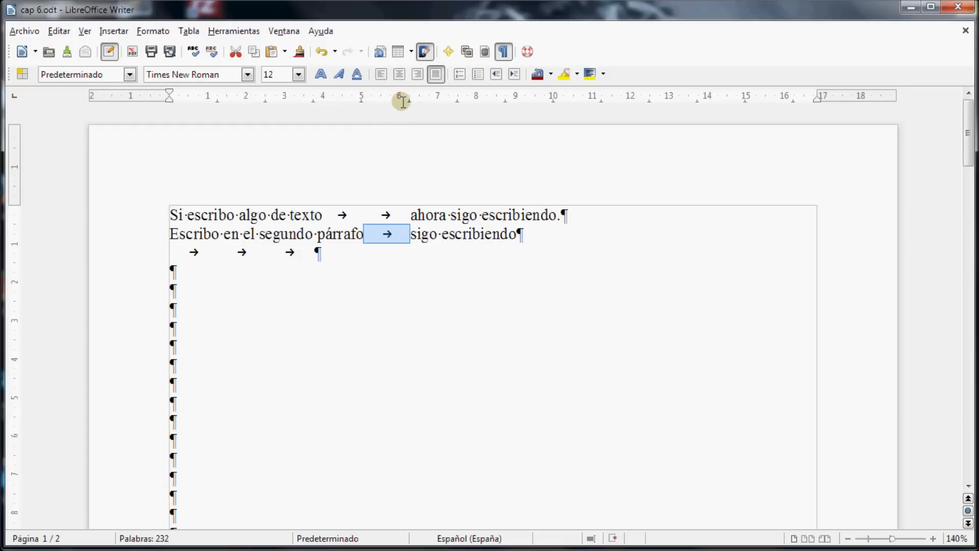
pyautogui.click(415, 234)
pyautogui.moveTo(412, 215); pyautogui.dragTo(507, 231)
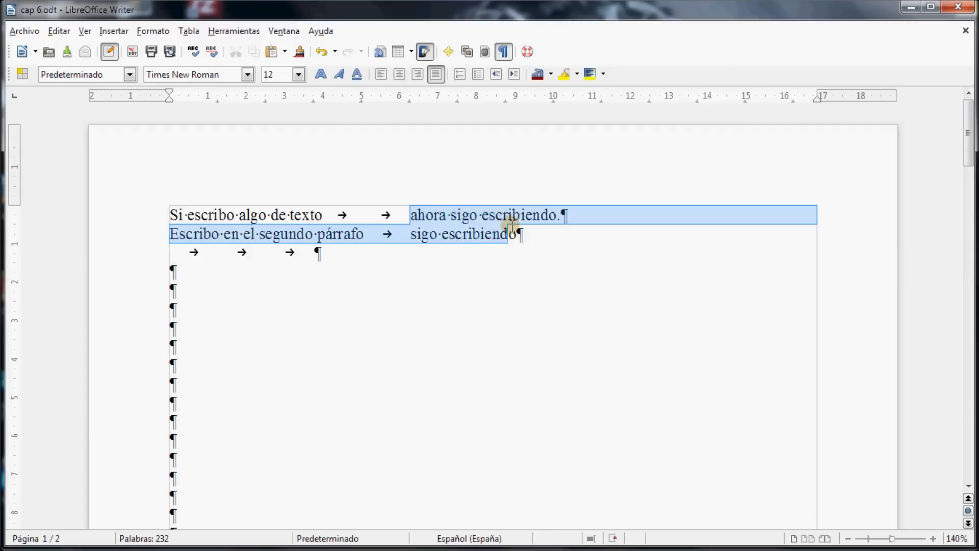
pyautogui.click(423, 264)
pyautogui.moveTo(409, 214); pyautogui.dragTo(508, 235)
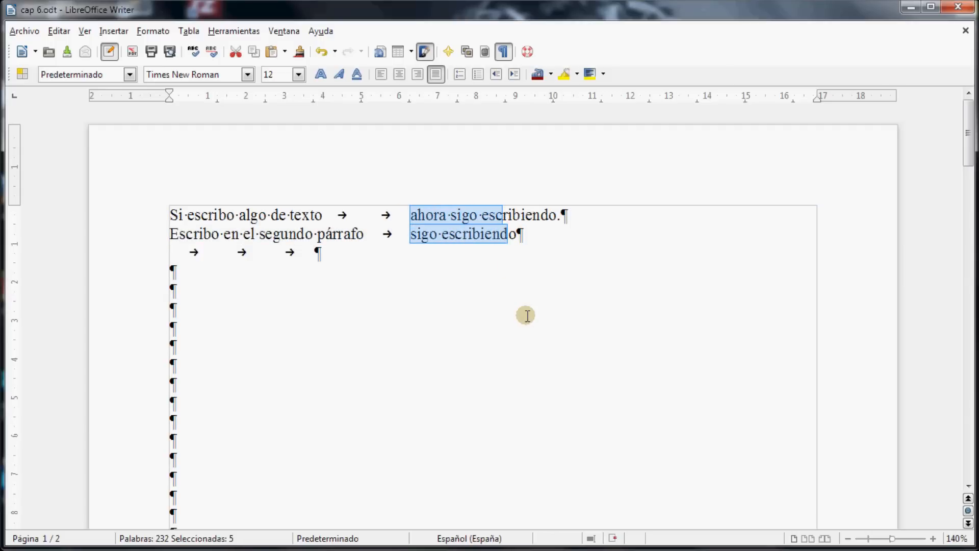
pyautogui.click(468, 273)
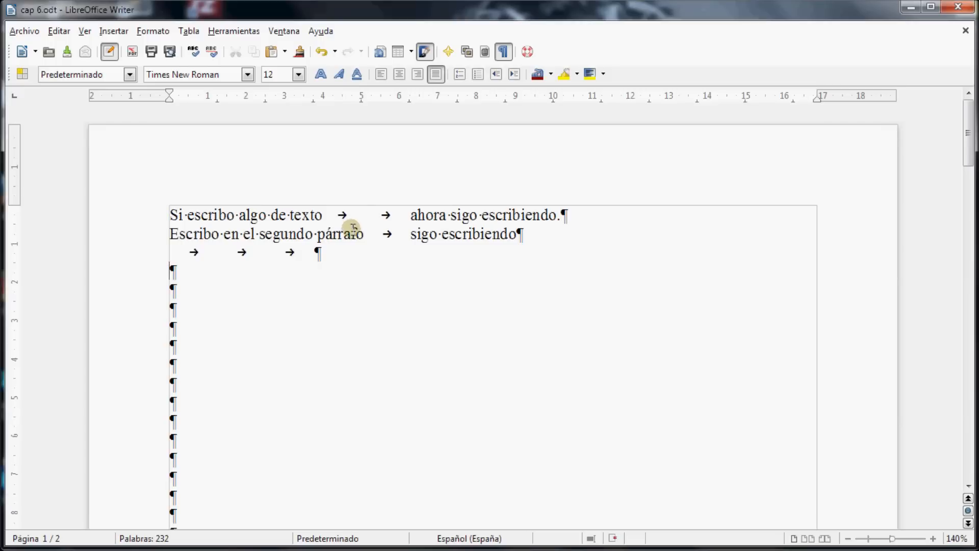
# Step: Delete the word "párrafo" from the second line
pyautogui.moveTo(362, 233); pyautogui.dragTo(332, 233)
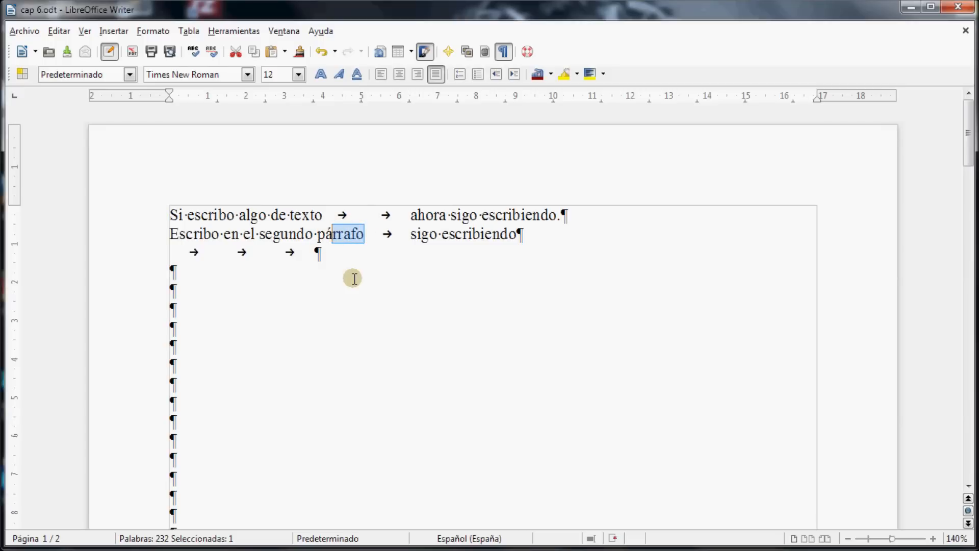
pyautogui.doubleClick(341, 229)
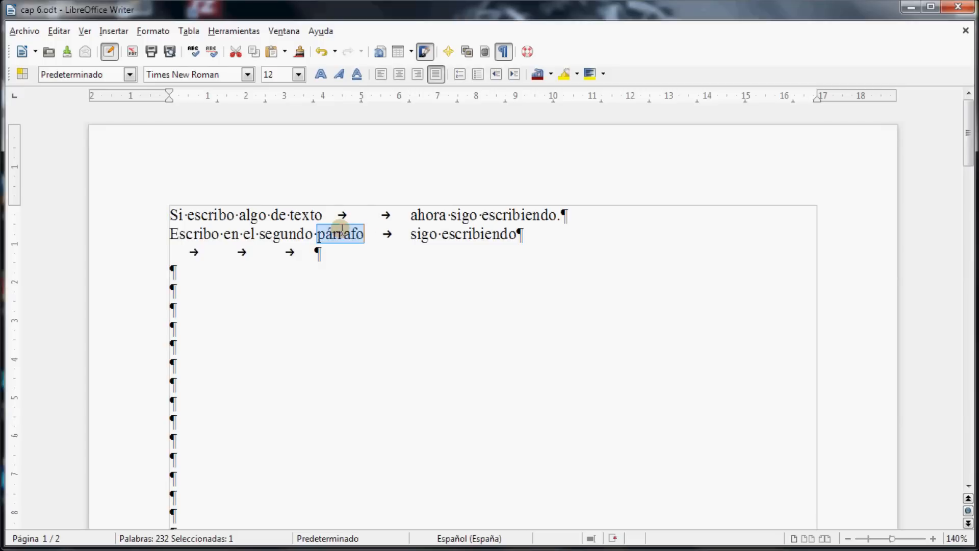
pyautogui.press('Delete')
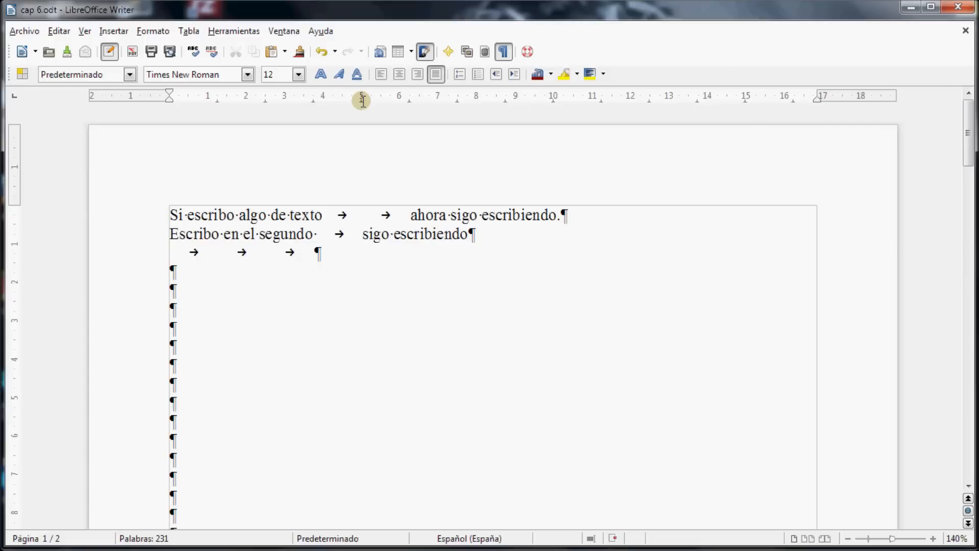
# Step: Remove the extra tab before "ahora" in the first line and check its alignment with the second line
pyautogui.click(362, 215)
pyautogui.press('Delete')
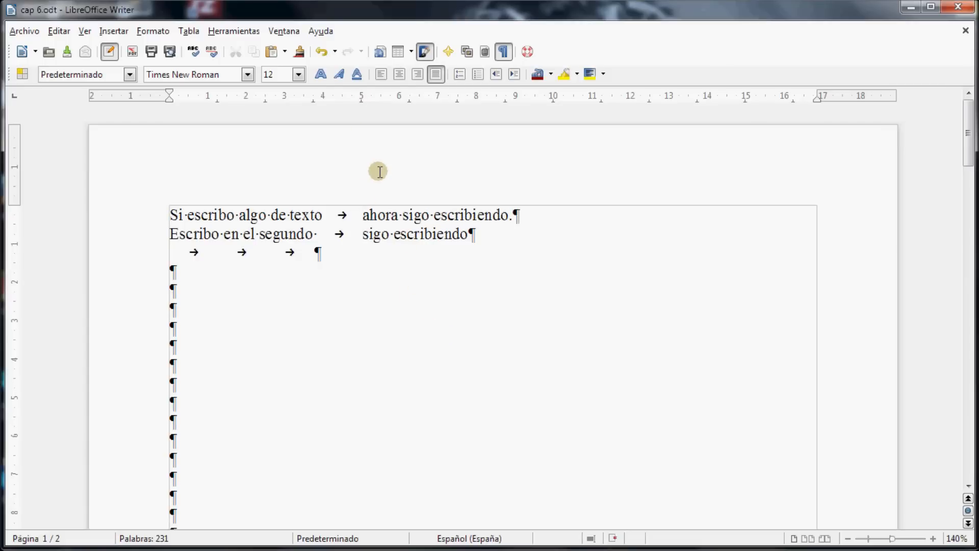
pyautogui.moveTo(321, 215); pyautogui.dragTo(360, 234)
pyautogui.click(322, 215)
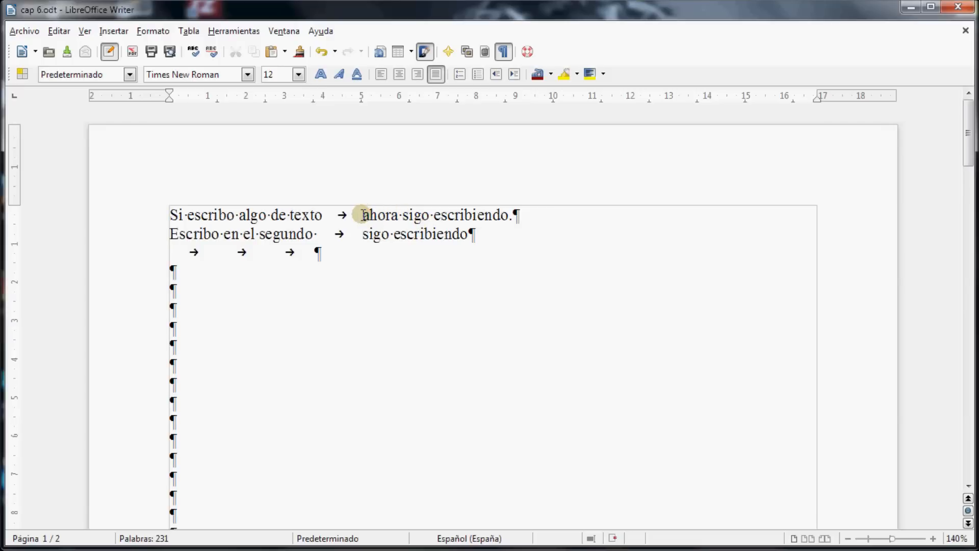
pyautogui.moveTo(361, 215); pyautogui.dragTo(426, 228)
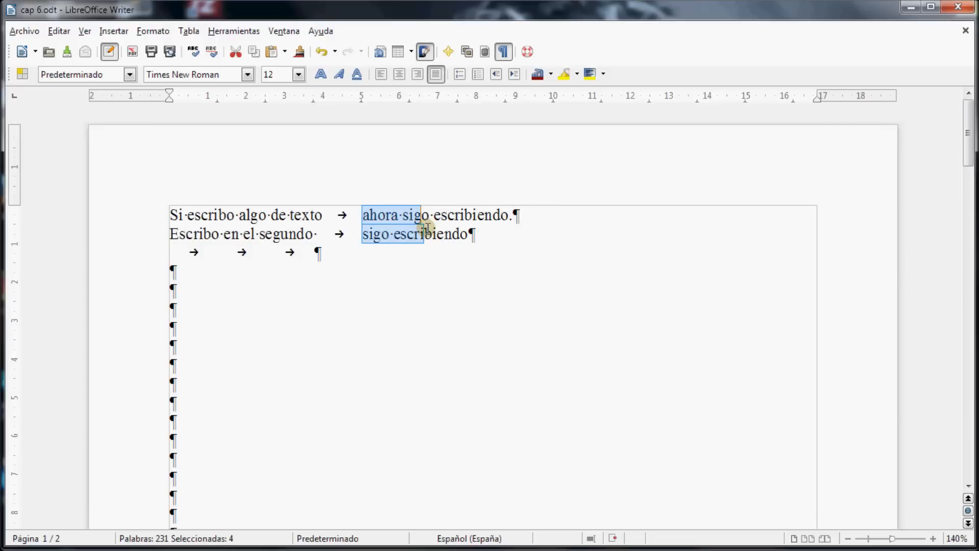
pyautogui.click(383, 255)
# Step: Write "párrafo" again after "segundo" and insert another tab before "ahora" in the first line
pyautogui.click(317, 235)
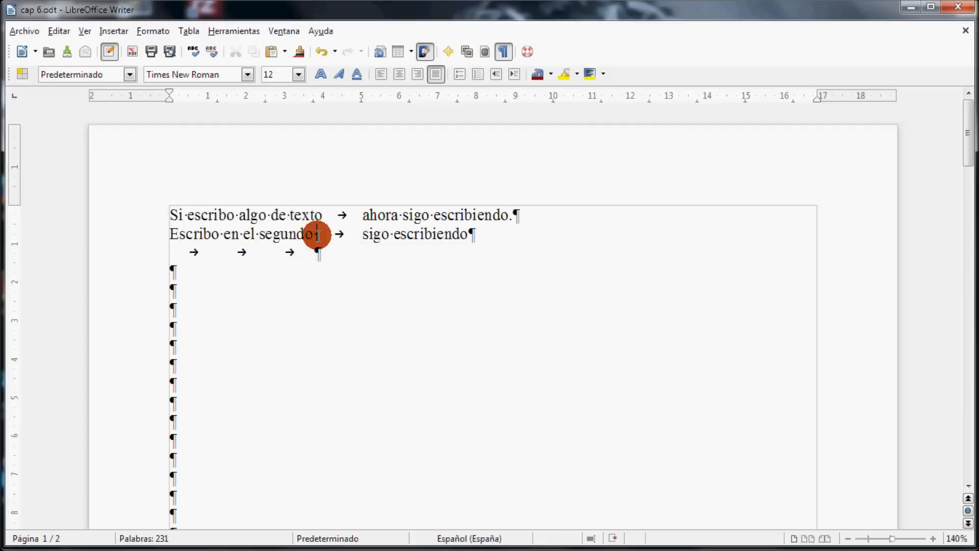
pyautogui.write('párrafo')
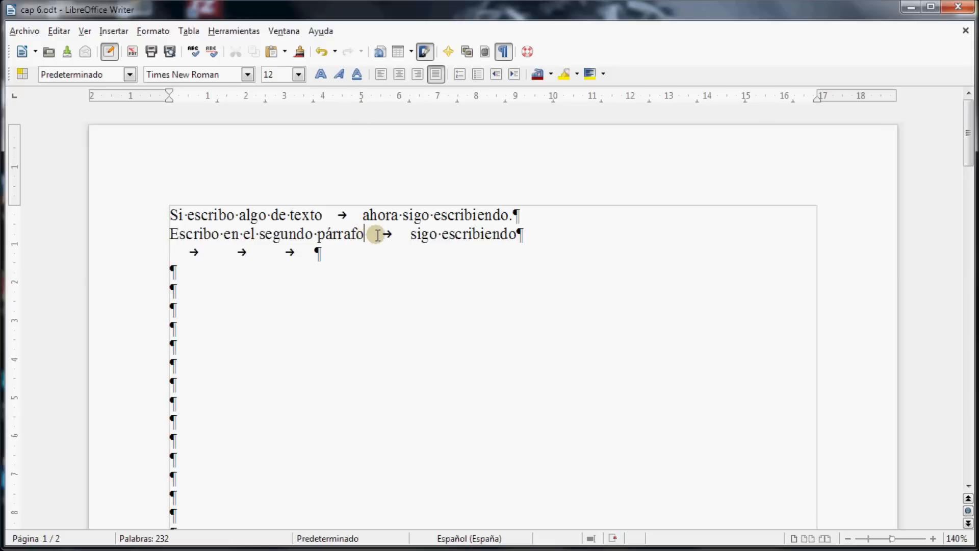
pyautogui.moveTo(376, 234); pyautogui.dragTo(406, 233)
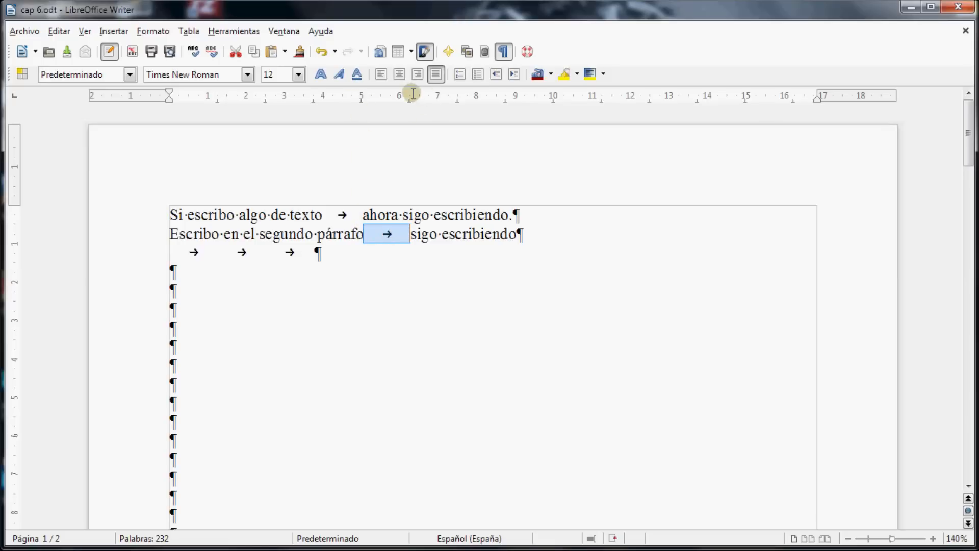
pyautogui.click(409, 234)
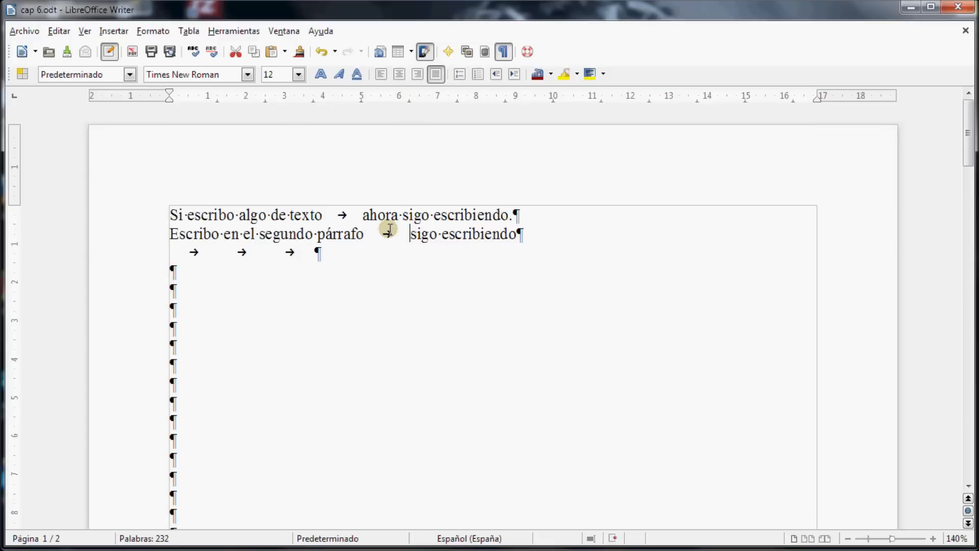
pyautogui.click(363, 214)
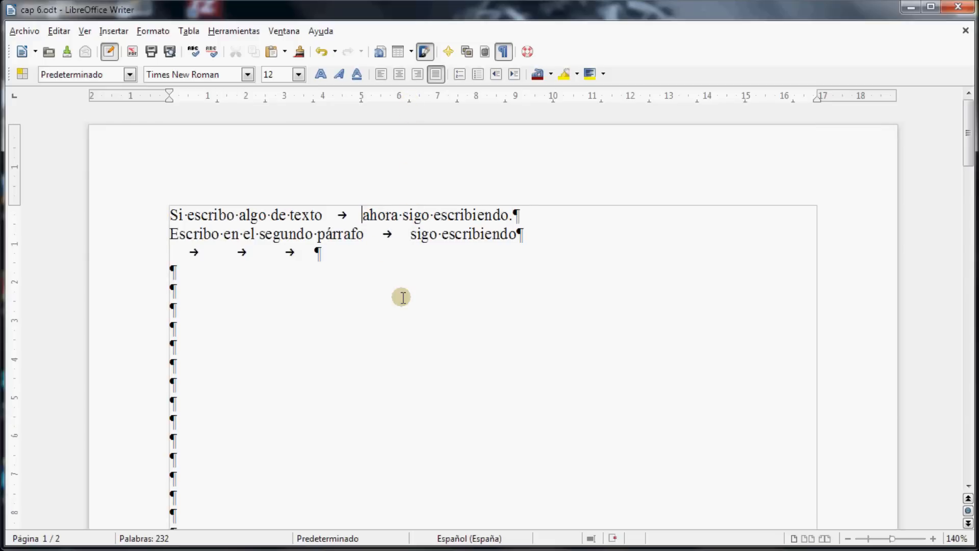
pyautogui.press('Tab')
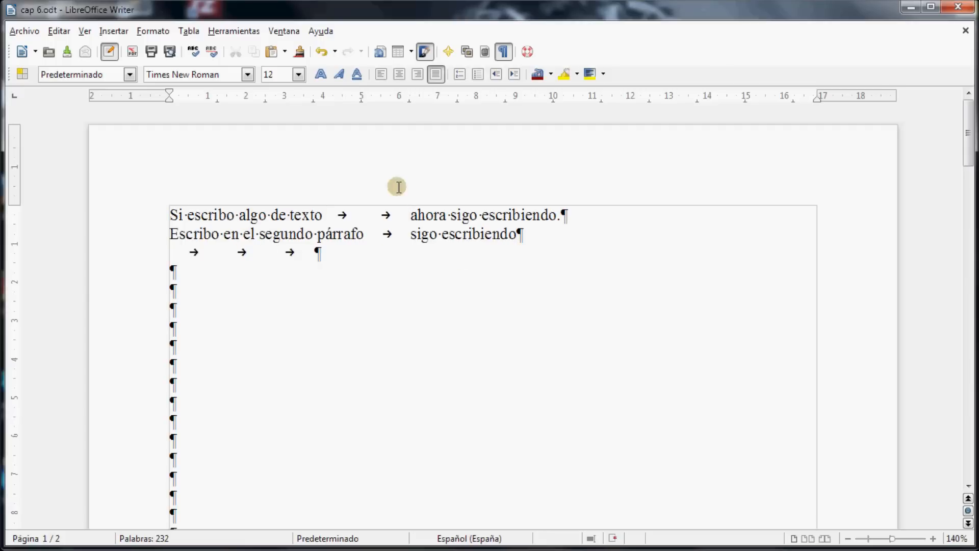
# Step: Delete all the sample text and tabs in the first three lines of the page
pyautogui.moveTo(170, 209); pyautogui.dragTo(332, 254)
pyautogui.press('Delete')
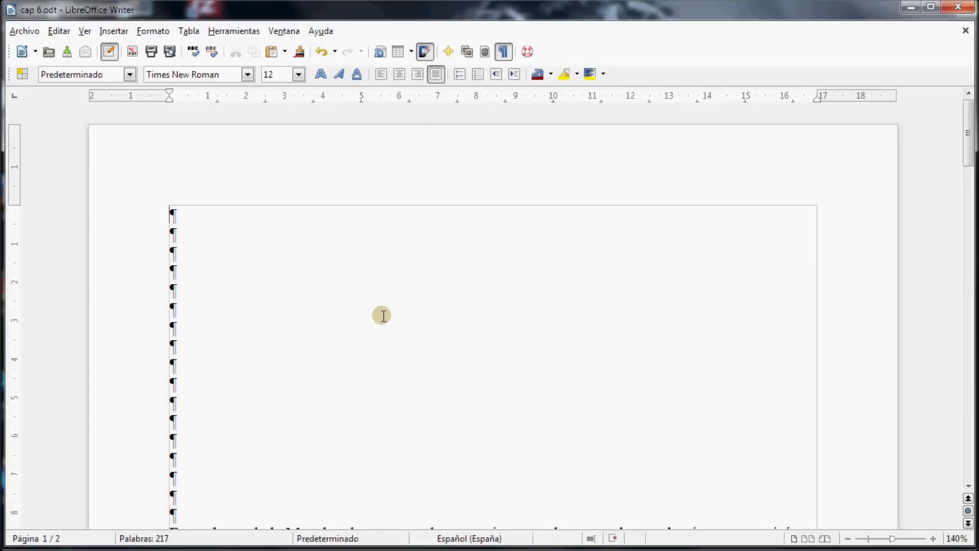
# Step: Cycle through the tab stop types available on the ruler and return to the left tab
pyautogui.click(17, 97)
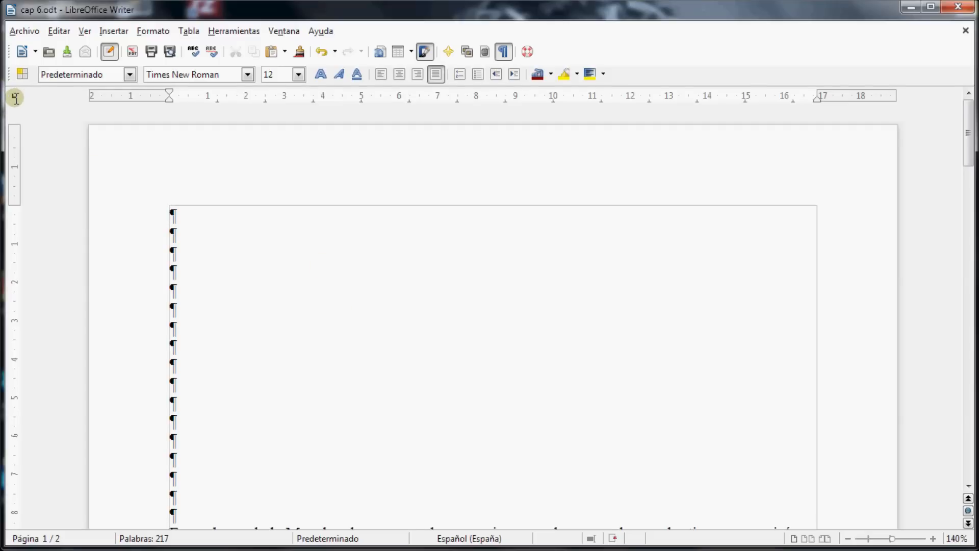
pyautogui.click(16, 97)
pyautogui.click(16, 97)
pyautogui.click(14, 98)
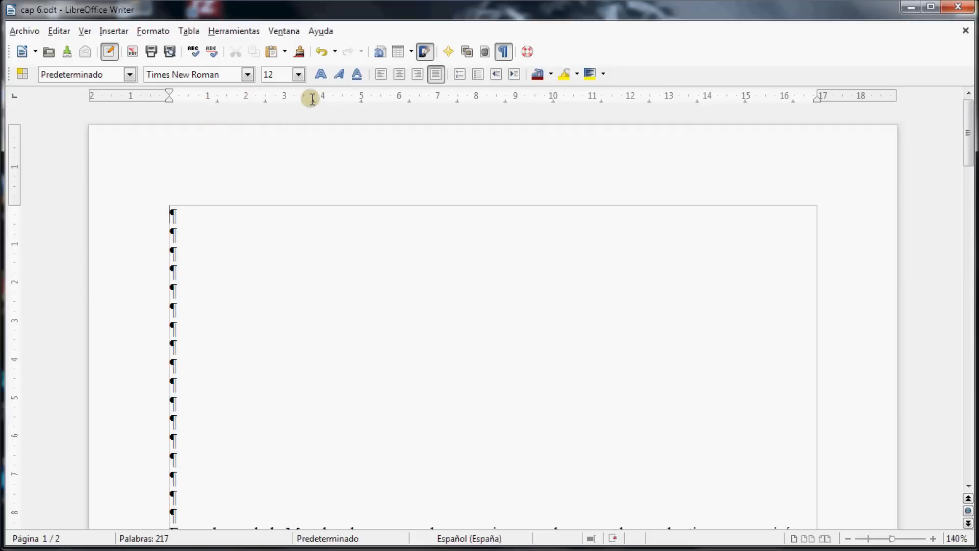
# Step: Place a left tab stop at 5 on the ruler for the first line and move it to about 5.5
pyautogui.click(14, 95)
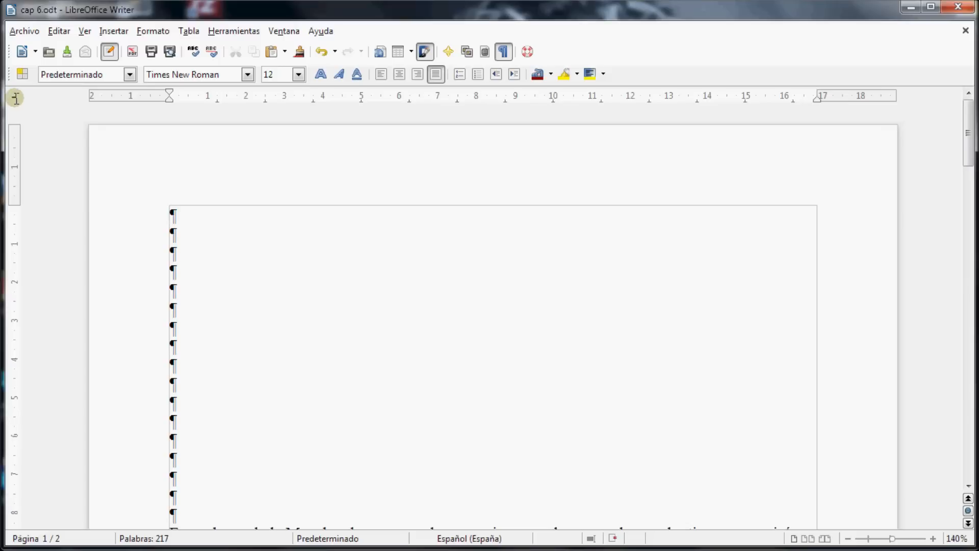
pyautogui.click(16, 95)
pyautogui.click(16, 97)
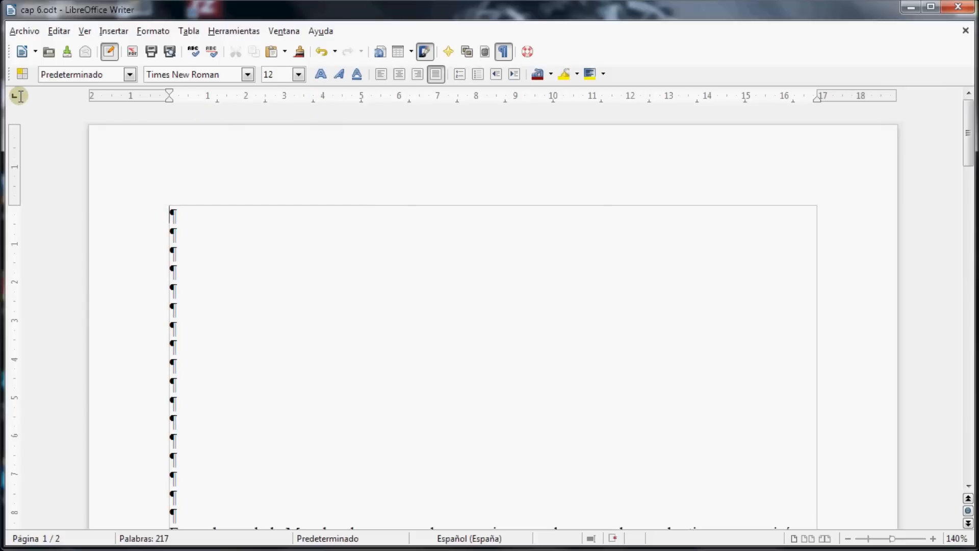
pyautogui.click(361, 96)
pyautogui.click(361, 96)
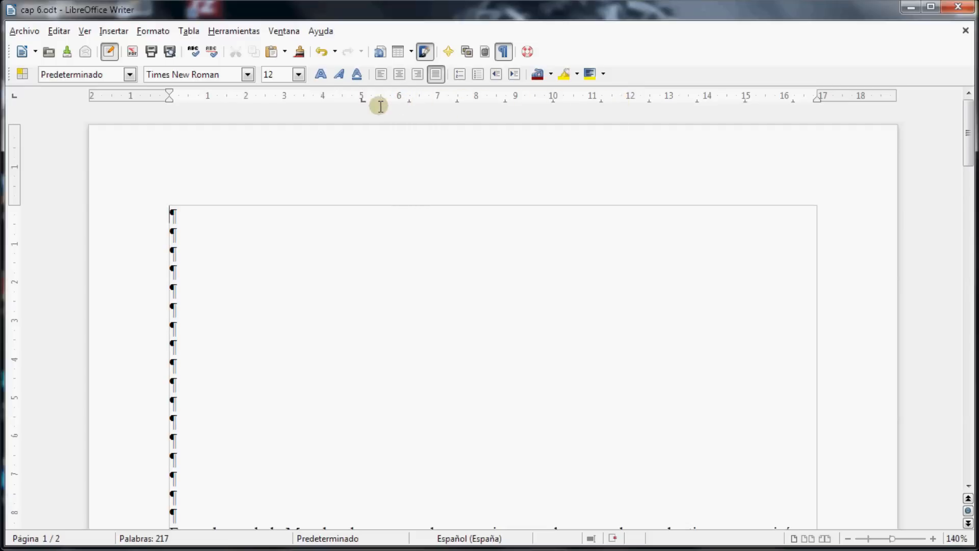
pyautogui.moveTo(362, 102); pyautogui.dragTo(383, 100)
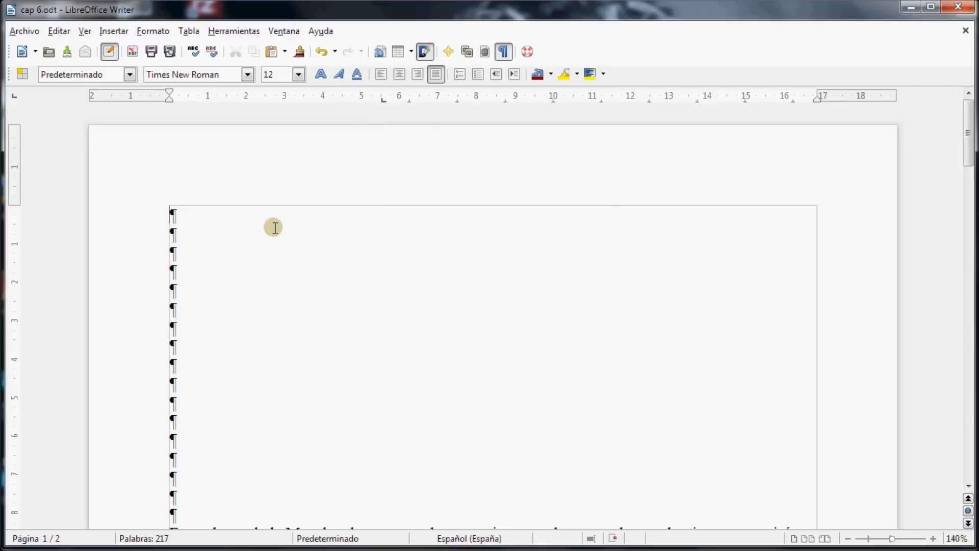
# Step: Write "Nombre:" and "Dirección:" lines with a tabbed full name and street address, and check their alignment with nonprinting characters hidden
pyautogui.write('Nombre:')
pyautogui.press('Tab')
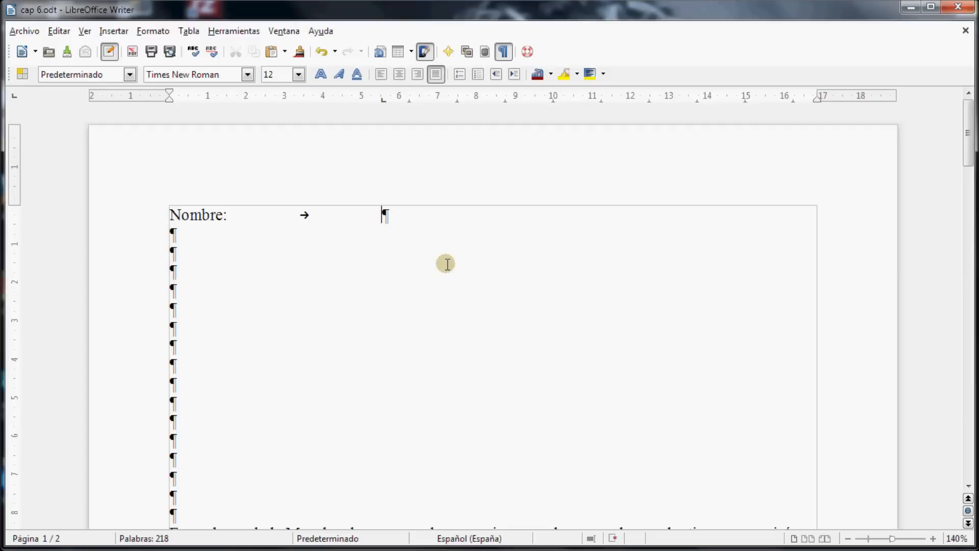
pyautogui.write('Pepe López')
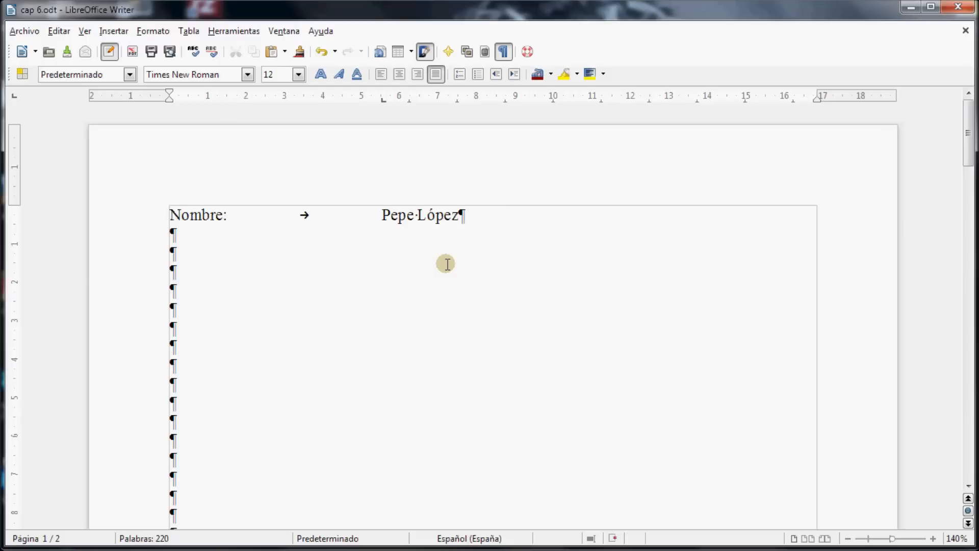
pyautogui.write('Dirección:')
pyautogui.press('Tab')
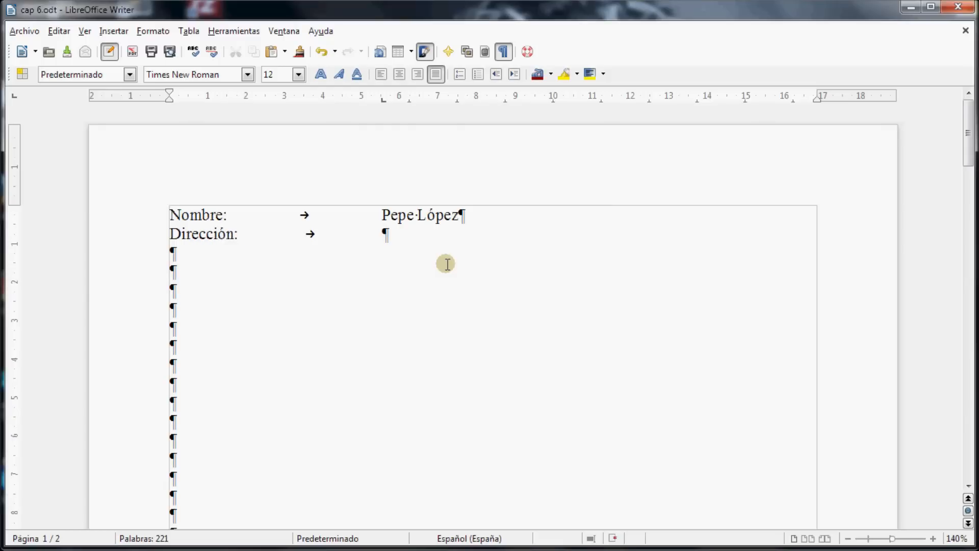
pyautogui.write('C/ Arriba')
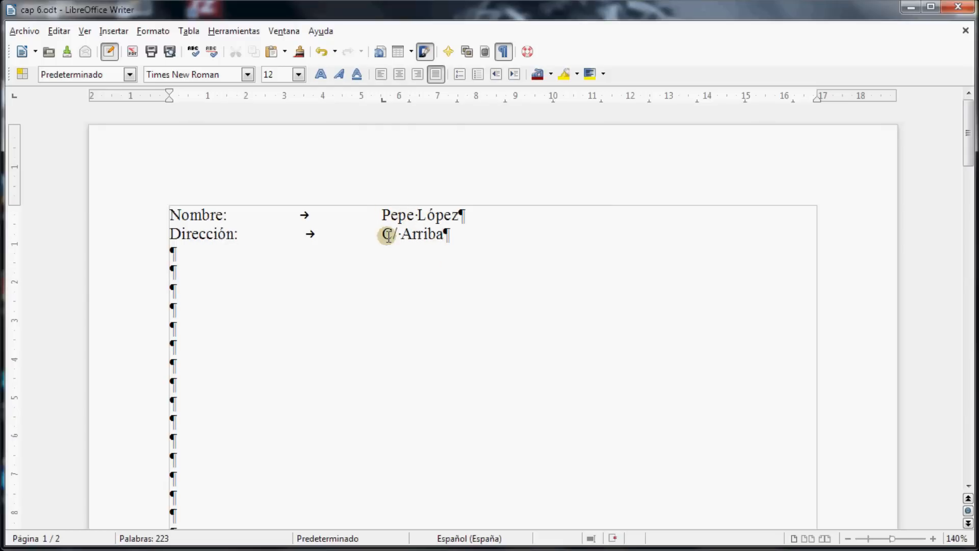
pyautogui.click(503, 52)
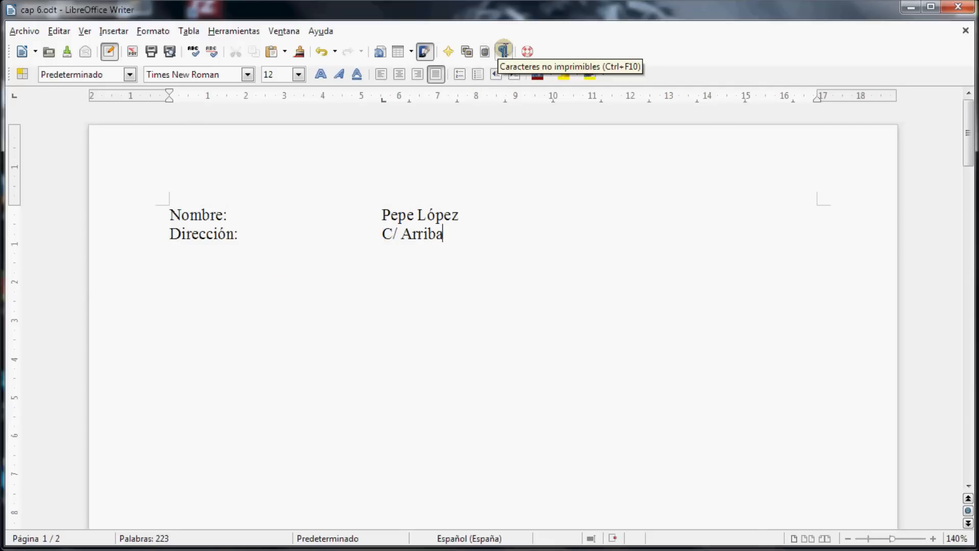
pyautogui.click(503, 51)
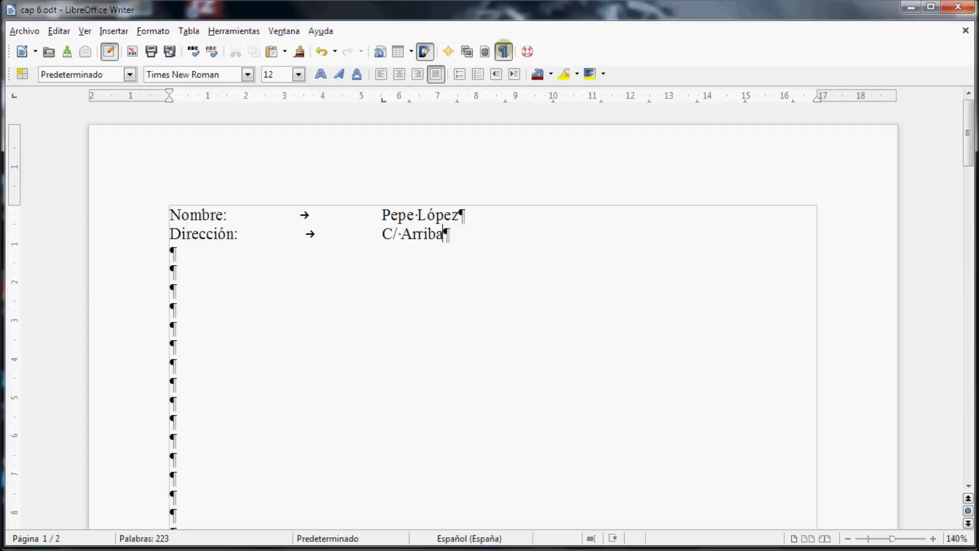
# Step: Add a right tab stop at 10 to the third line and write "Población" and "Cuenca", each followed by a tab
pyautogui.press('Down')
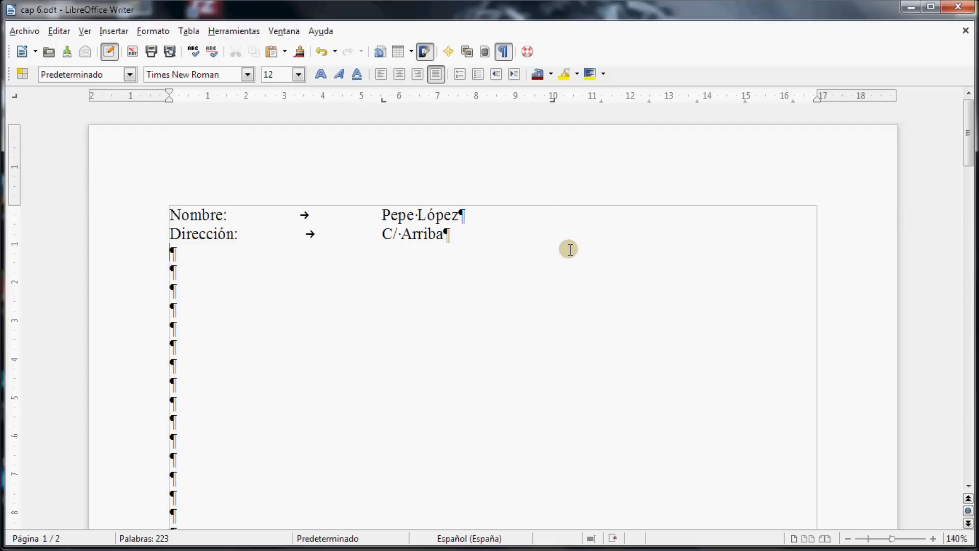
pyautogui.write('Población')
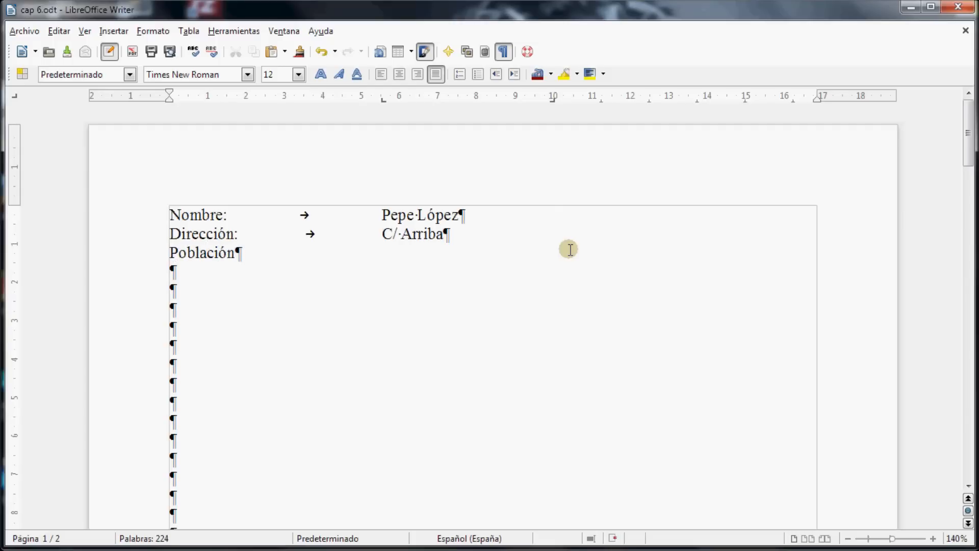
pyautogui.press('Tab')
pyautogui.write('Cuenca')
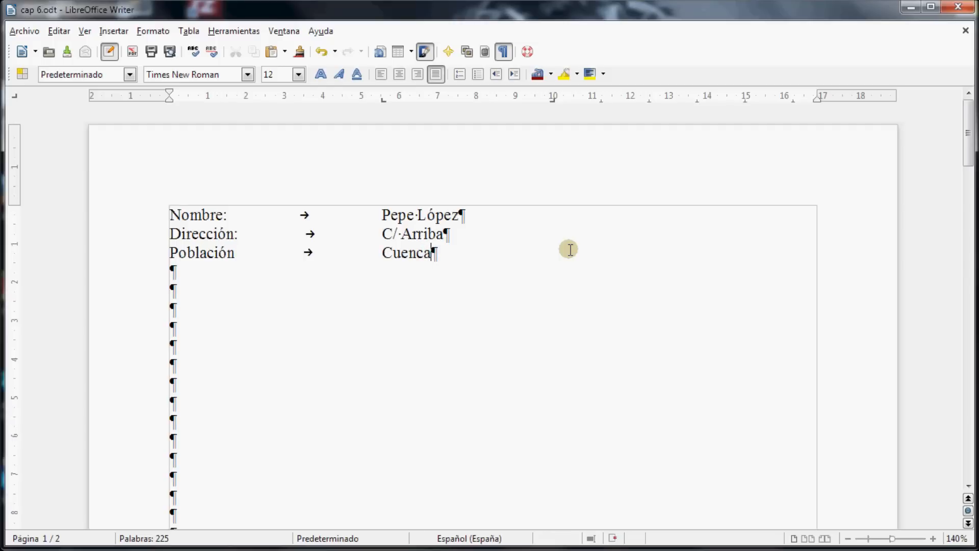
pyautogui.press('Tab')
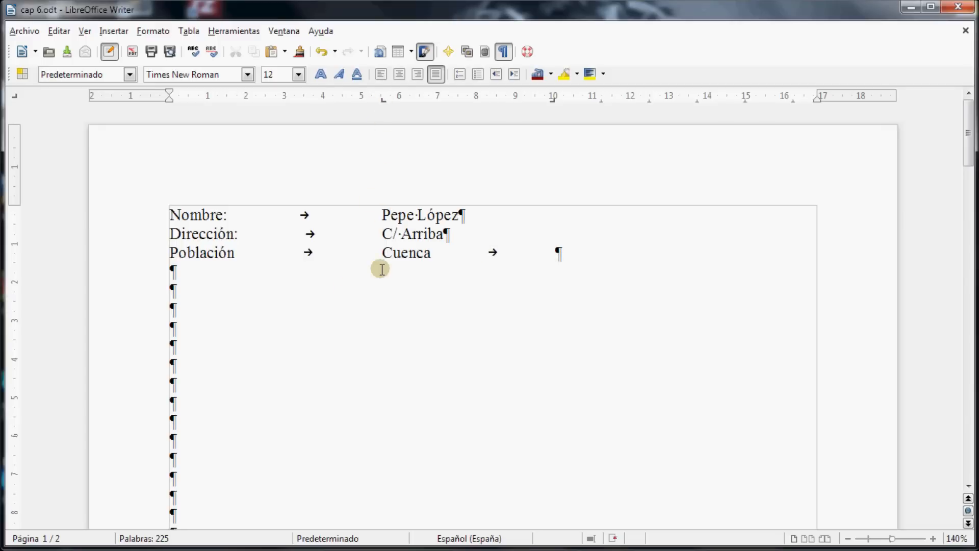
# Step: Write a second "Cuenca" at the right tab stop in the Población line
pyautogui.moveTo(382, 253); pyautogui.dragTo(430, 251)
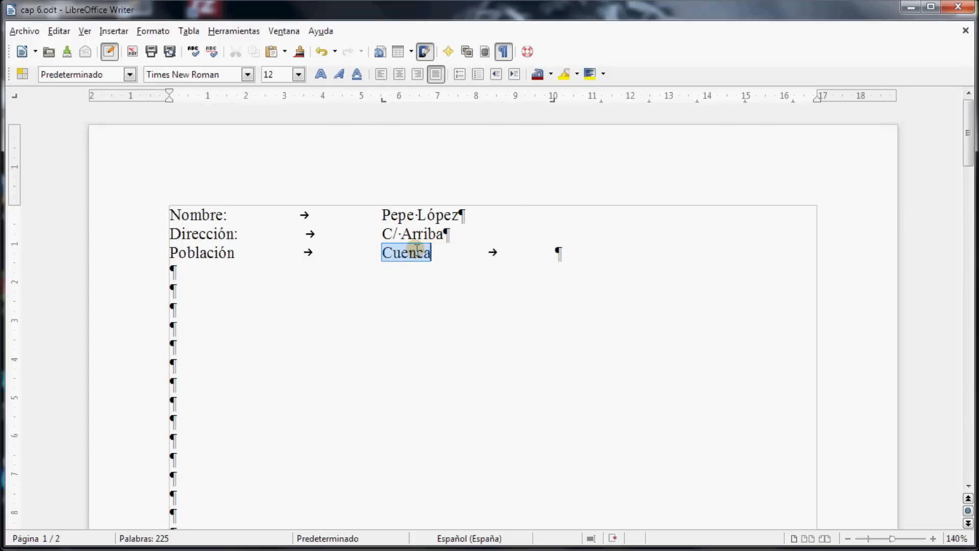
pyautogui.click(383, 252)
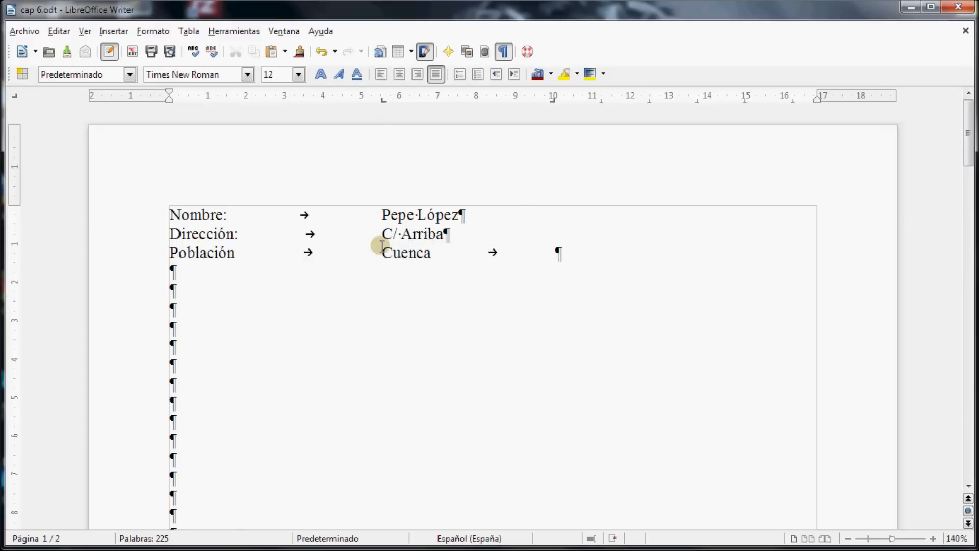
pyautogui.click(436, 252)
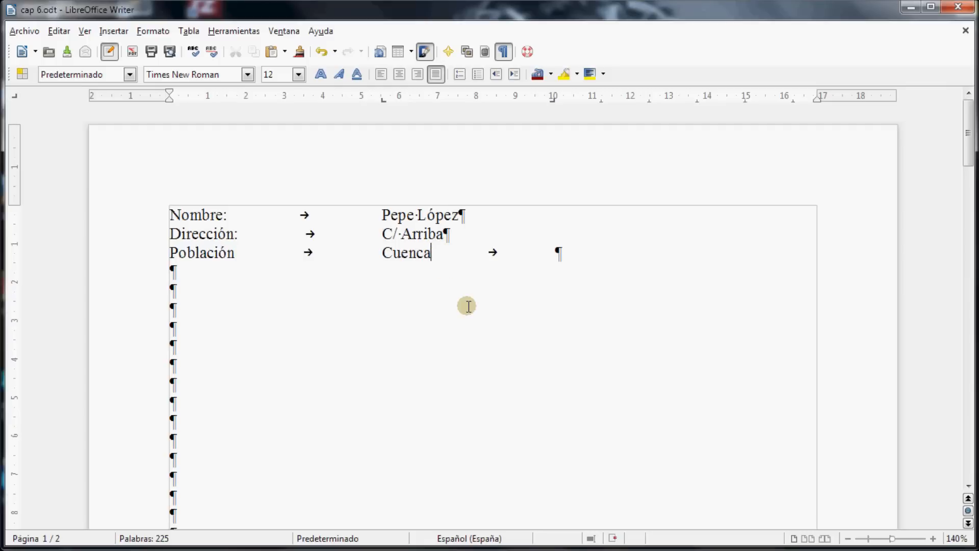
pyautogui.press('End')
pyautogui.press('Left')
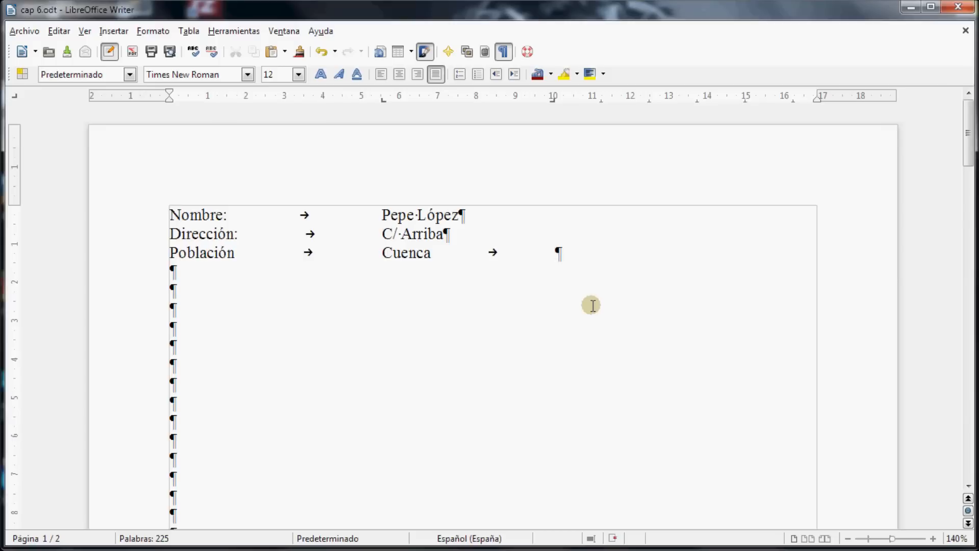
pyautogui.write('Cuenca')
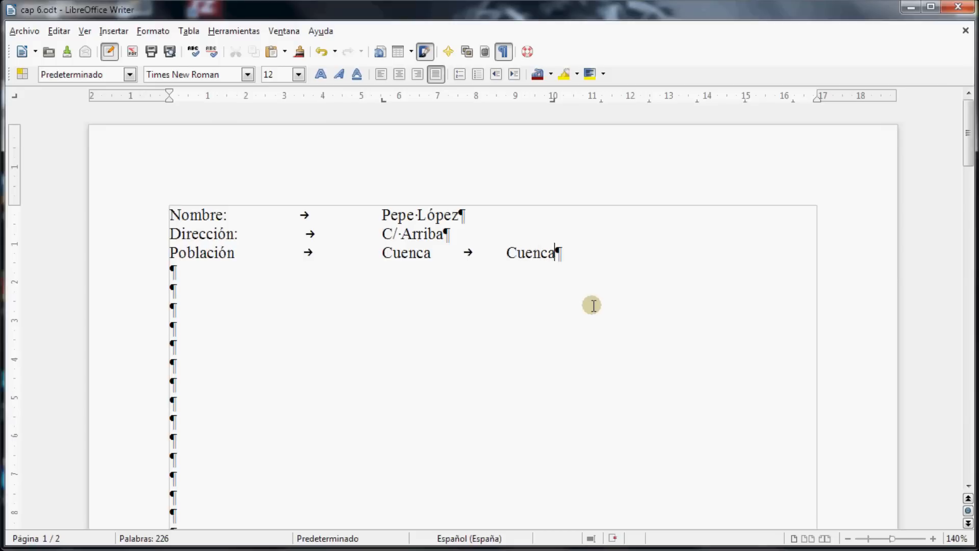
# Step: Select the second tab and the word after it in the Población line to examine how the right tab aligns text
pyautogui.press('Left')
pyautogui.press('Left')
pyautogui.press('Left')
pyautogui.press('Left')
pyautogui.press('Left')
pyautogui.press('Left')
pyautogui.press('Left')
pyautogui.press('Left')
pyautogui.press('Right')
pyautogui.hotkey('shift', 'Right')
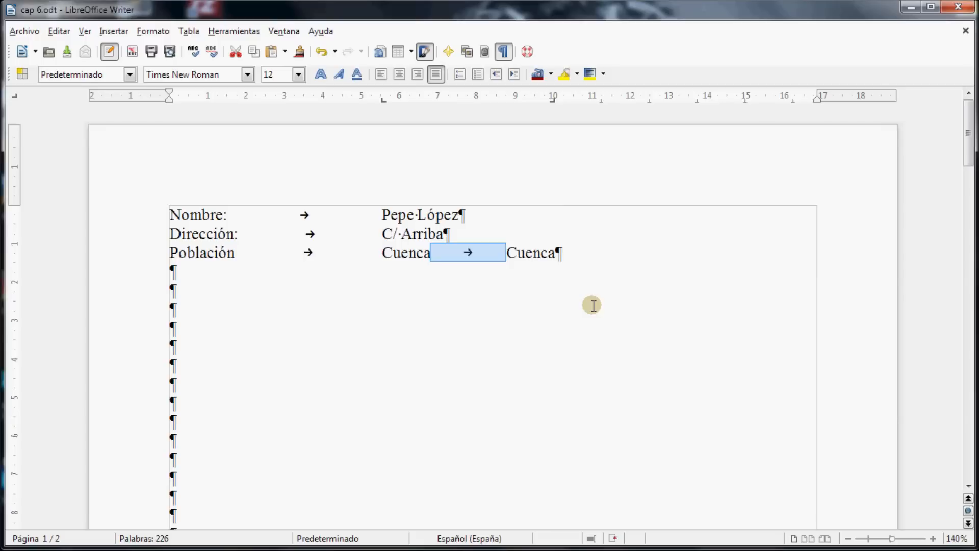
pyautogui.press('Left')
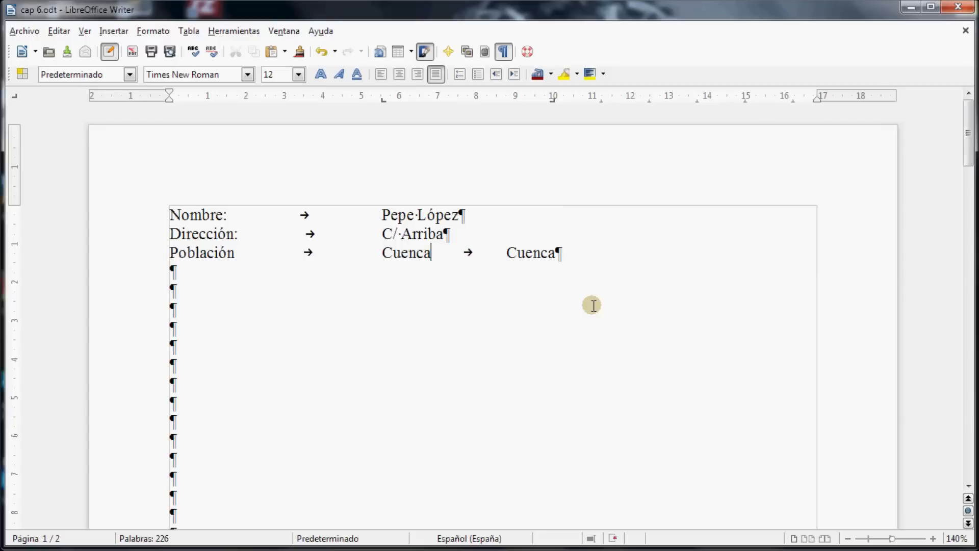
pyautogui.hotkey('shift', 'Right')
pyautogui.hotkey('shift', 'Right')
pyautogui.hotkey('shift', 'Right')
pyautogui.hotkey('shift', 'Right')
pyautogui.hotkey('shift', 'Right')
pyautogui.hotkey('shift', 'Right')
pyautogui.hotkey('shift', 'Right')
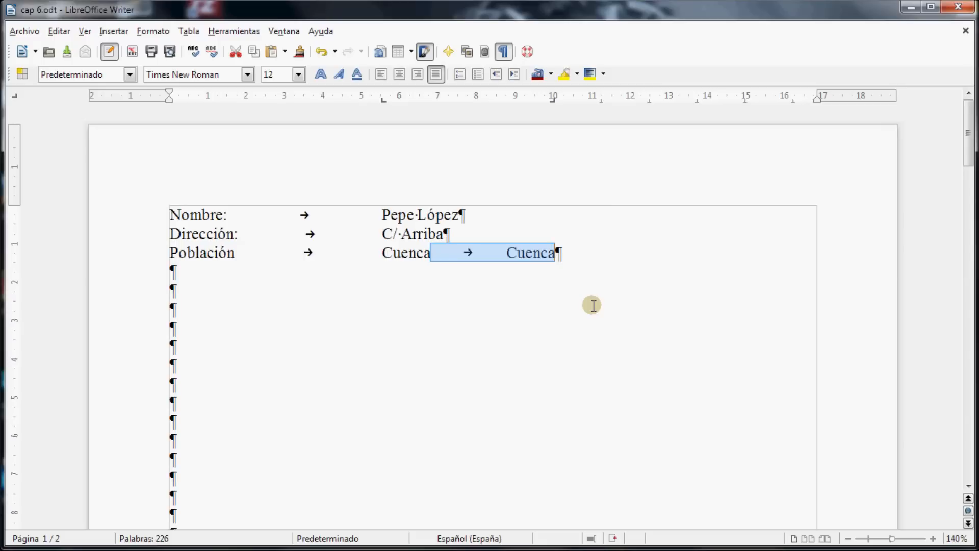
# Step: Write "Provincia", "Cuenca" and "Cuenca" separated by tabs on the fourth line
pyautogui.press('Down')
pyautogui.press('Down')
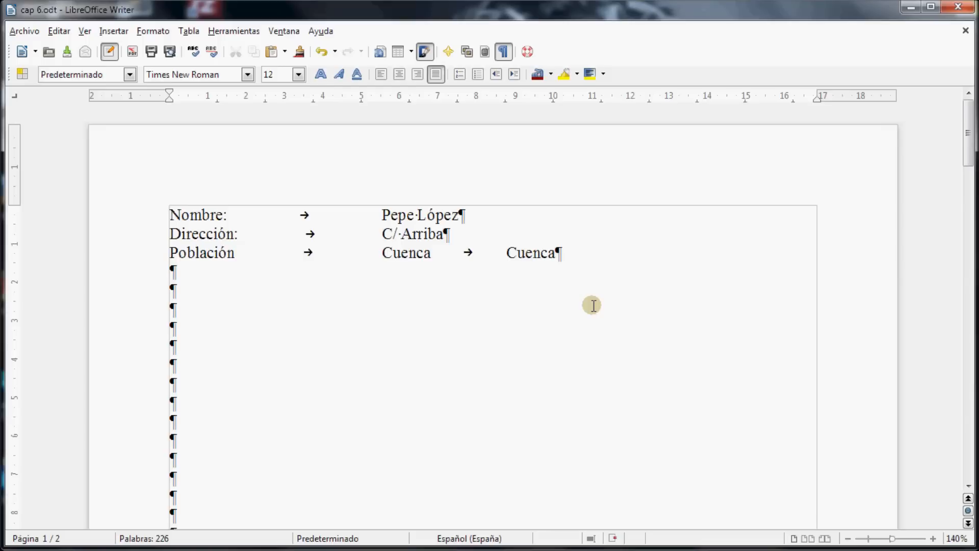
pyautogui.press('Up')
pyautogui.press('Up')
pyautogui.press('Down')
pyautogui.write('Provincia')
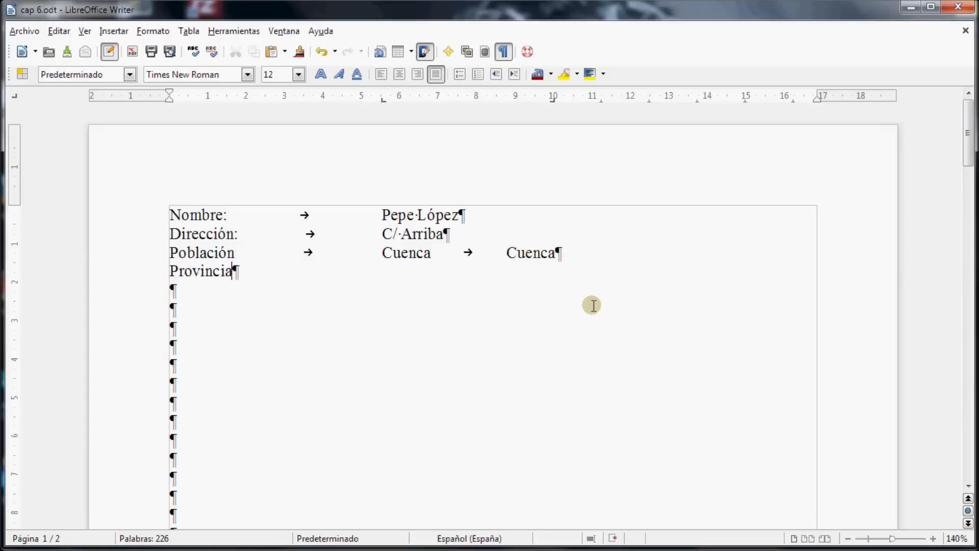
pyautogui.press('Tab')
pyautogui.write('Cuenca')
pyautogui.press('Tab')
pyautogui.write('Cue')
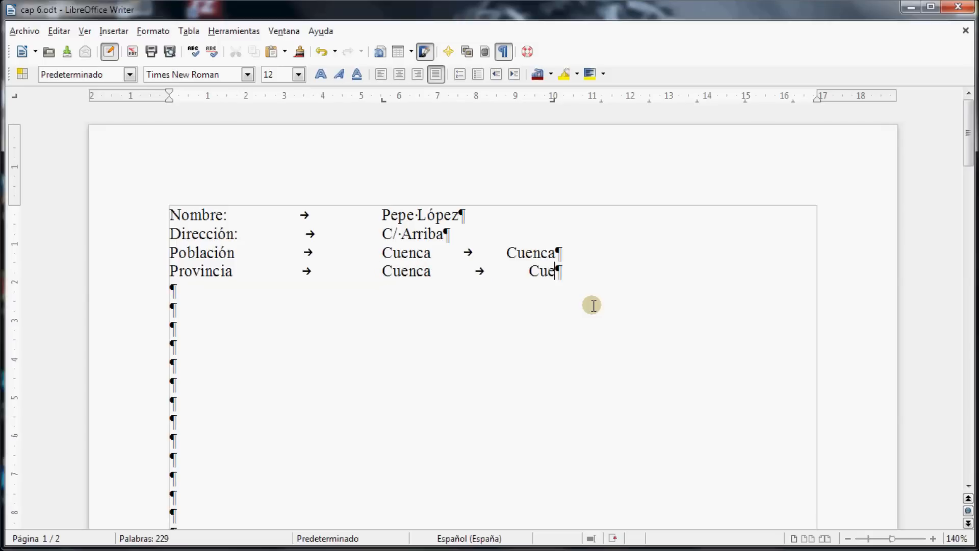
pyautogui.write('nca')
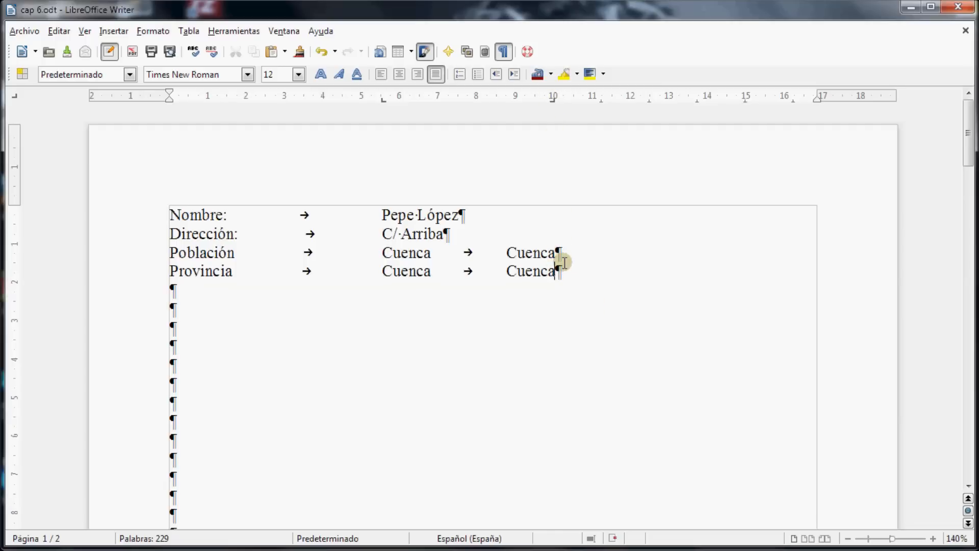
# Step: Compare the left-aligned and right-aligned "Cuenca" columns in the Población and Provincia lines
pyautogui.click(383, 253)
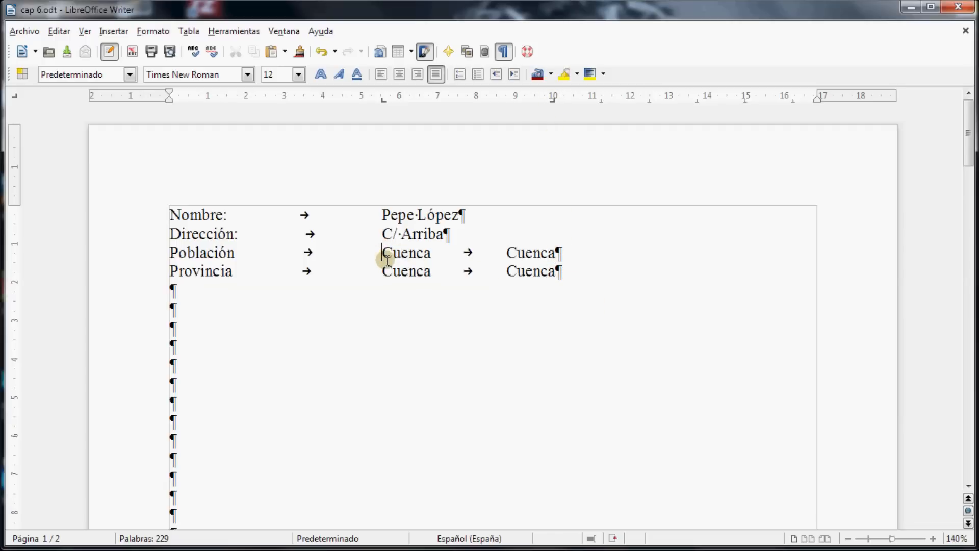
pyautogui.click(509, 252)
pyautogui.moveTo(509, 253); pyautogui.dragTo(558, 264)
pyautogui.moveTo(383, 251); pyautogui.dragTo(438, 269)
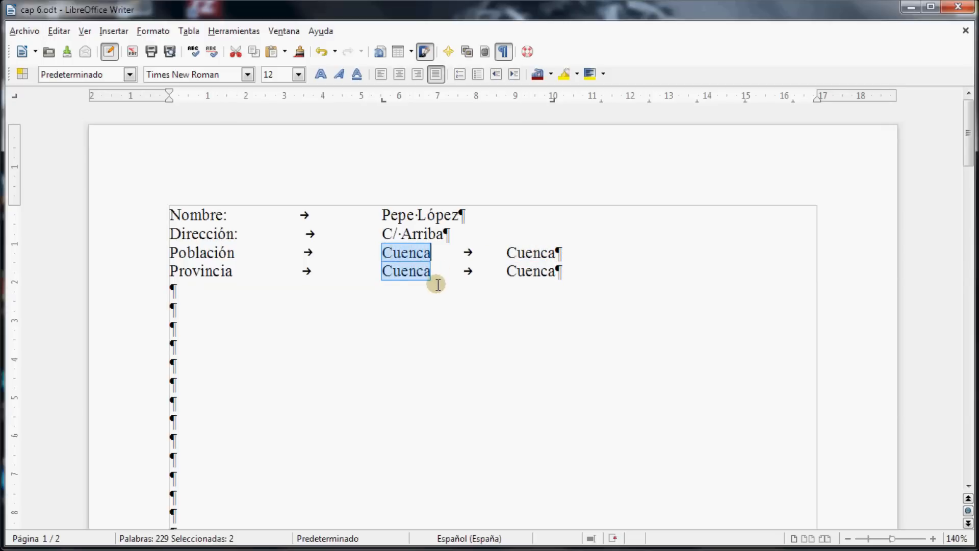
pyautogui.click(436, 282)
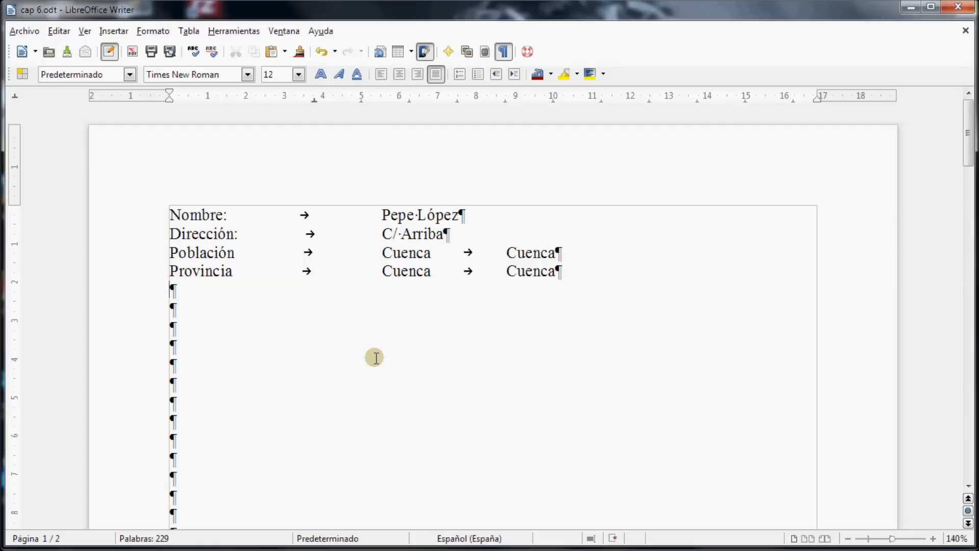
# Step: Write "Escribo texto centrado" at a centred tab stop on the fifth line and move that tab stop to 7 on the ruler
pyautogui.press('Tab')
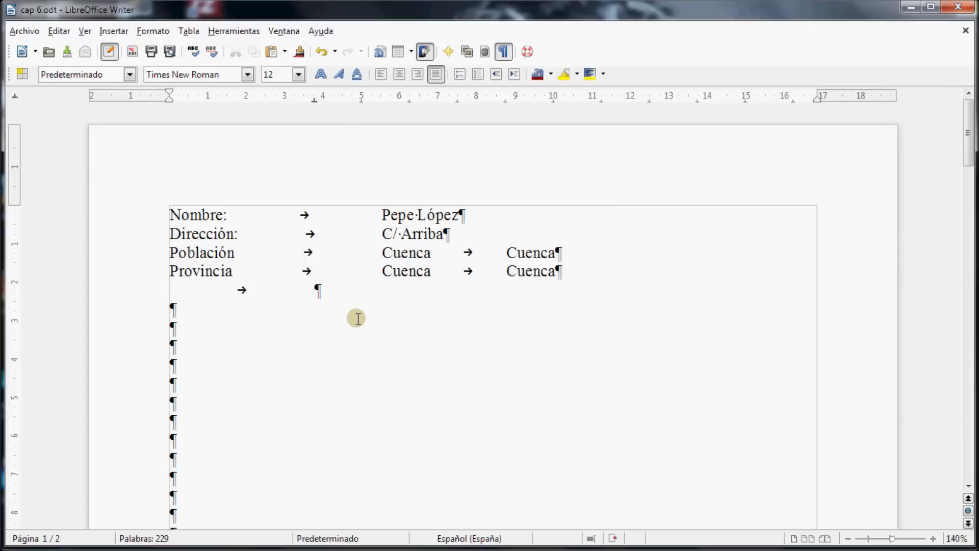
pyautogui.write('Escribo texto')
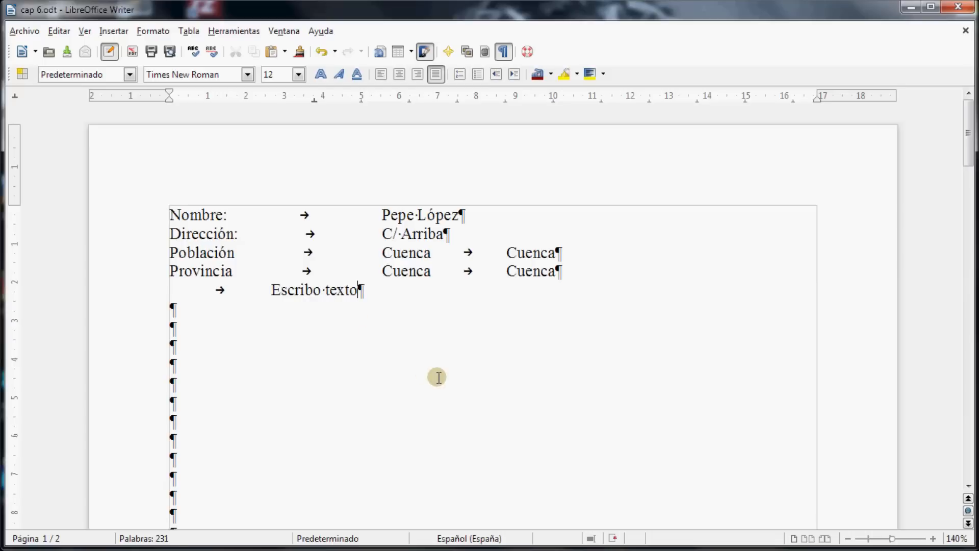
pyautogui.write(' centrado')
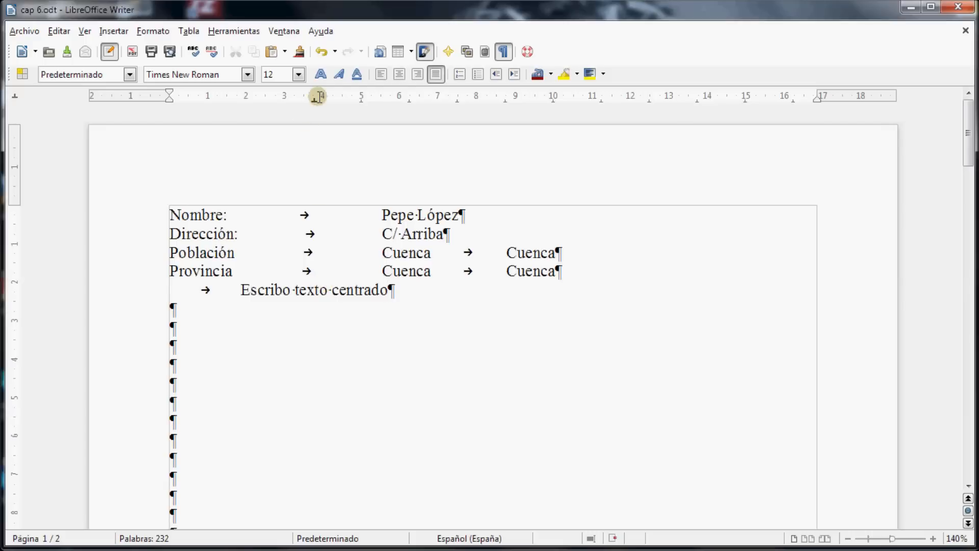
pyautogui.moveTo(315, 98); pyautogui.dragTo(436, 99)
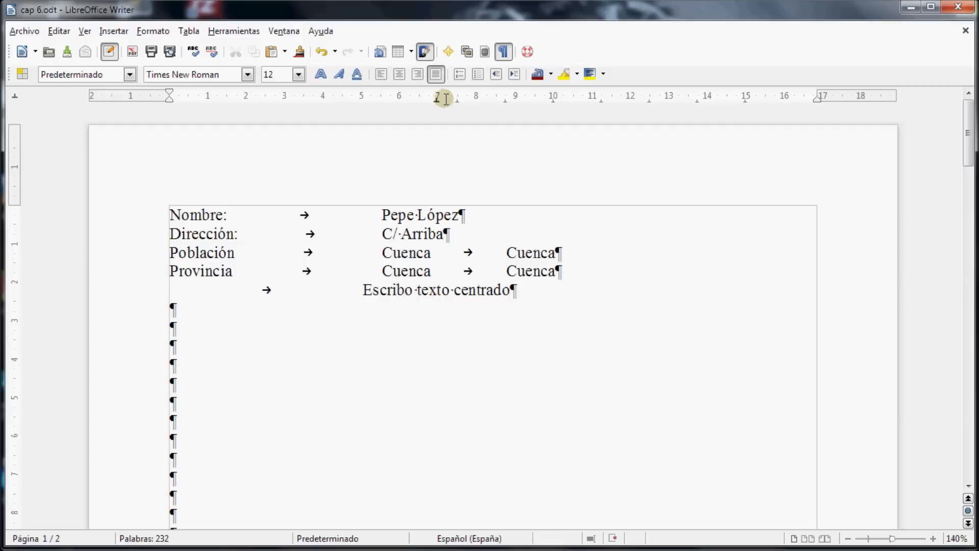
pyautogui.moveTo(437, 99); pyautogui.dragTo(436, 92)
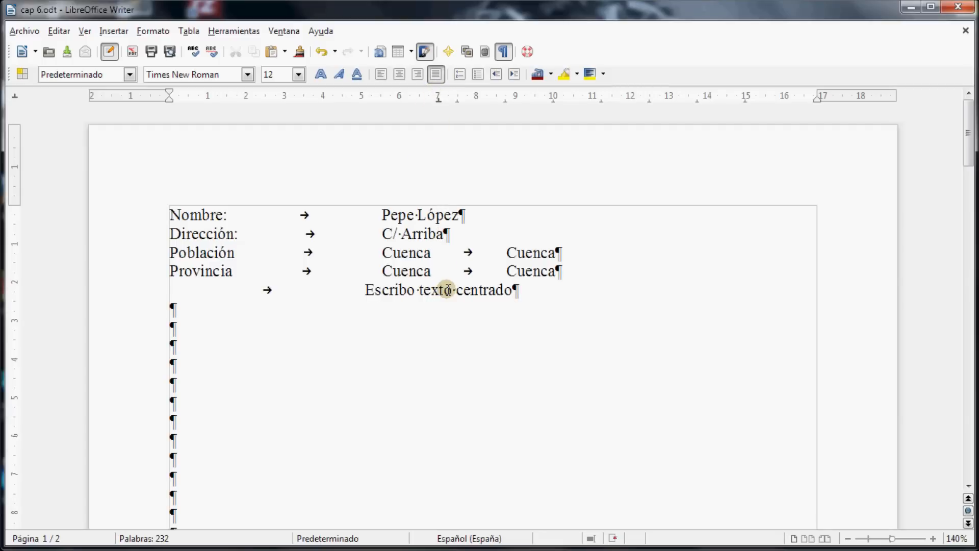
# Step: Try moving the right tab stop of the Población line to about 9.2 on the ruler and return it to 10
pyautogui.click(430, 253)
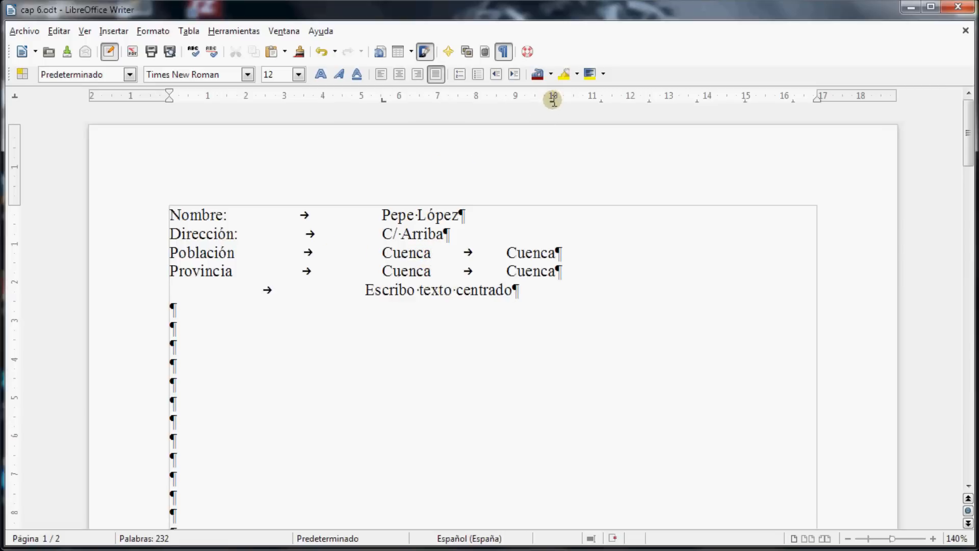
pyautogui.moveTo(553, 100); pyautogui.dragTo(521, 101)
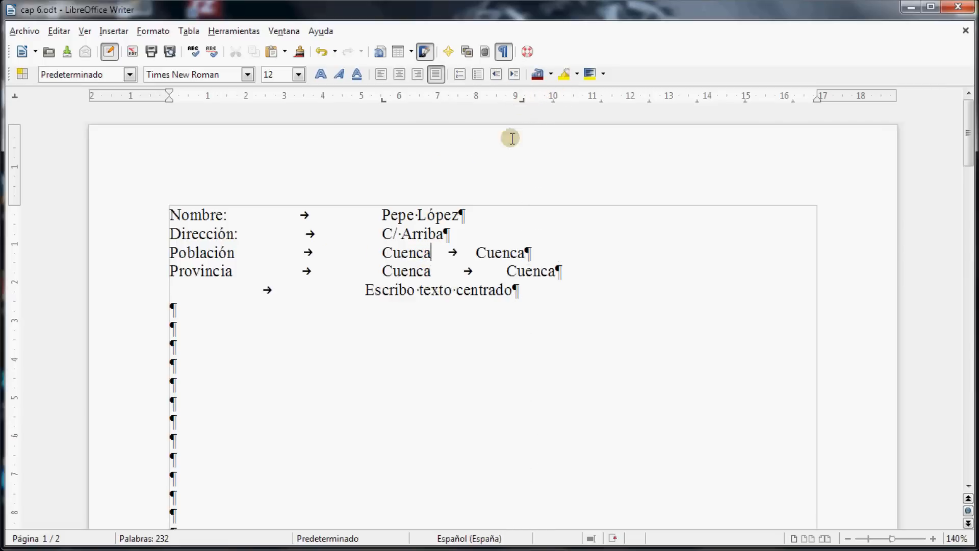
pyautogui.moveTo(522, 101); pyautogui.dragTo(552, 98)
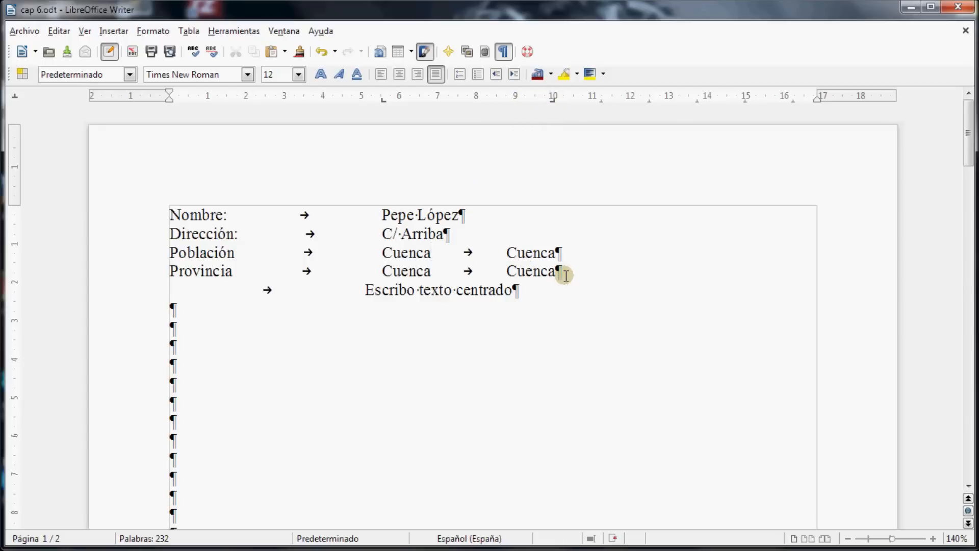
# Step: Set a decimal tab stop at 10 on the ruler for the empty line below the centred text
pyautogui.click(557, 295)
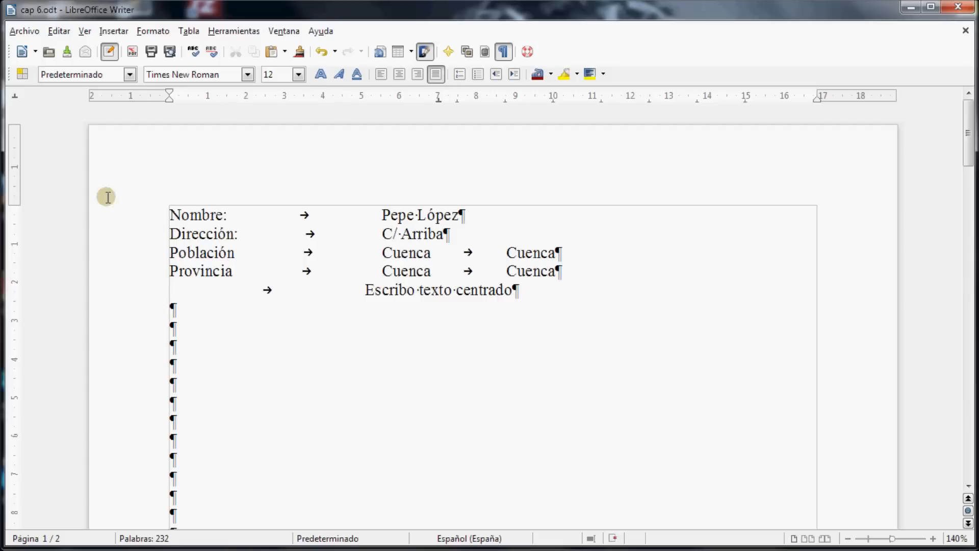
pyautogui.click(14, 98)
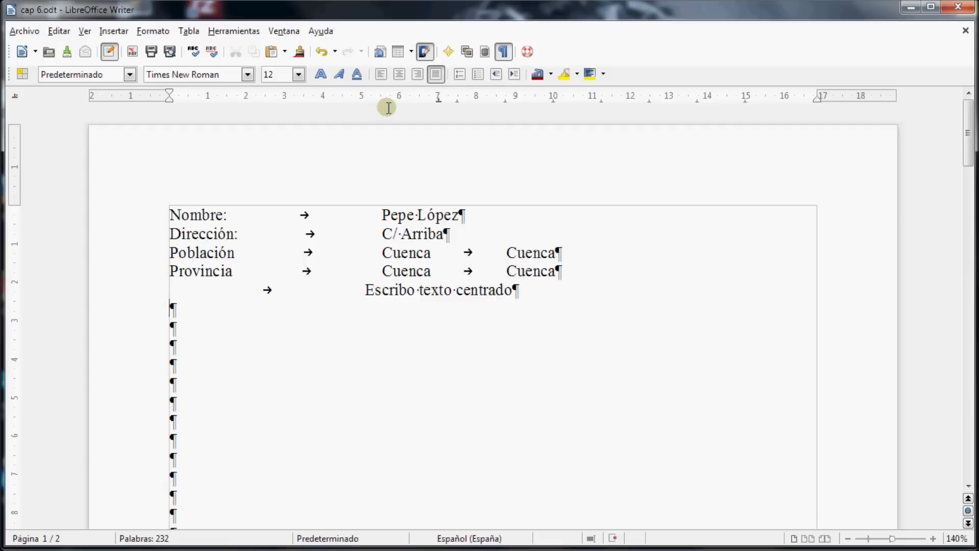
pyautogui.click(439, 99)
pyautogui.moveTo(438, 100); pyautogui.dragTo(442, 108)
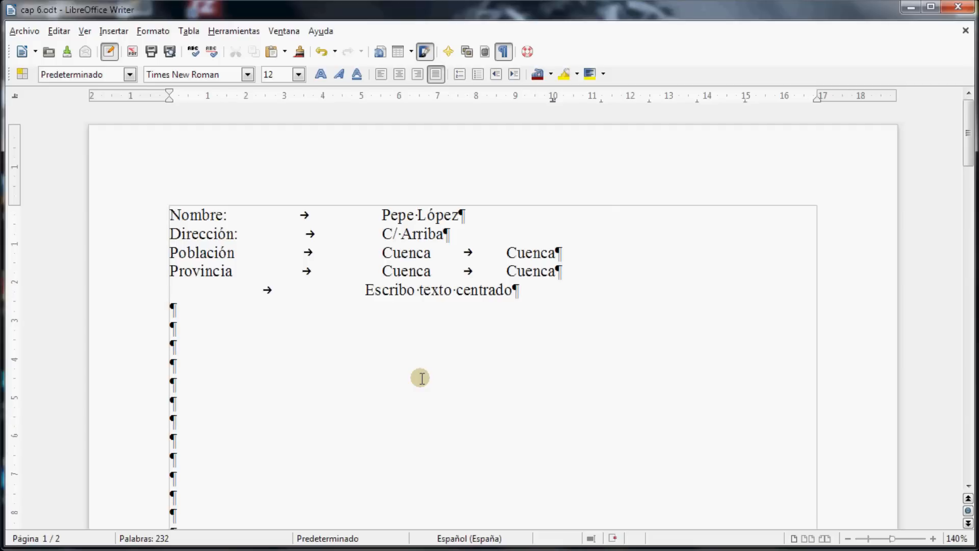
# Step: Write "Factura 1" and the amount "152,365" separated by a tab on the sixth line
pyautogui.write('Factura 1')
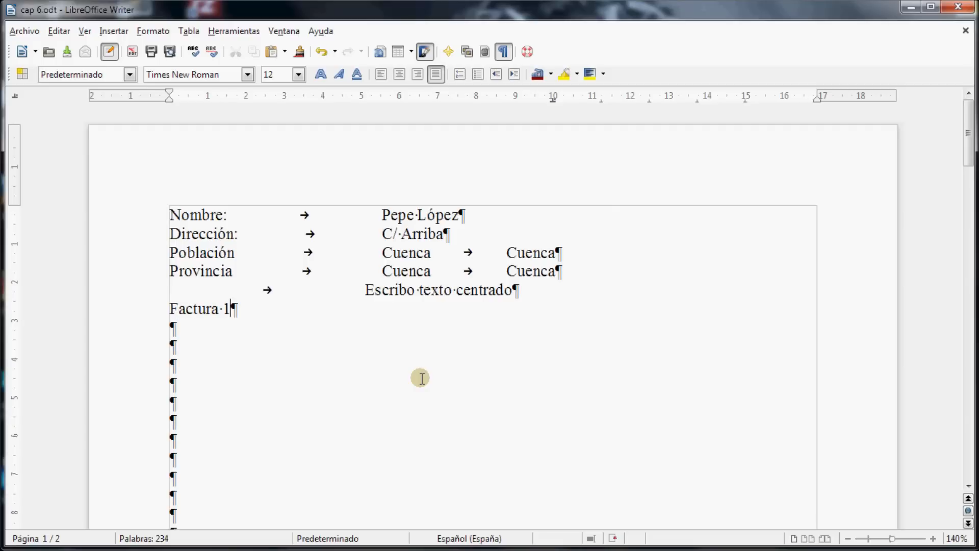
pyautogui.press('Tab')
pyautogui.write('152,365')
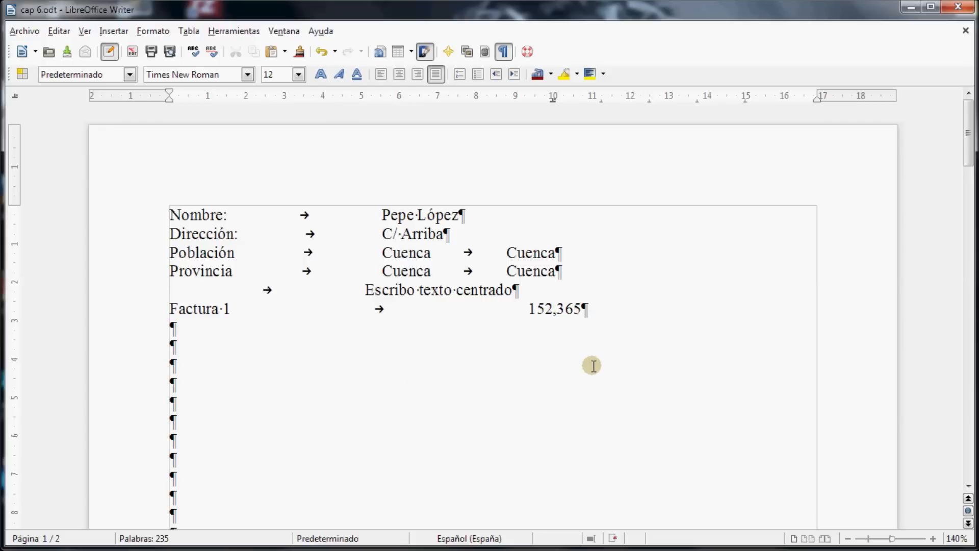
# Step: Examine how the comma, whole digits and decimals of the Factura 1 amount align with the decimal tab stop
pyautogui.moveTo(552, 310); pyautogui.dragTo(558, 309)
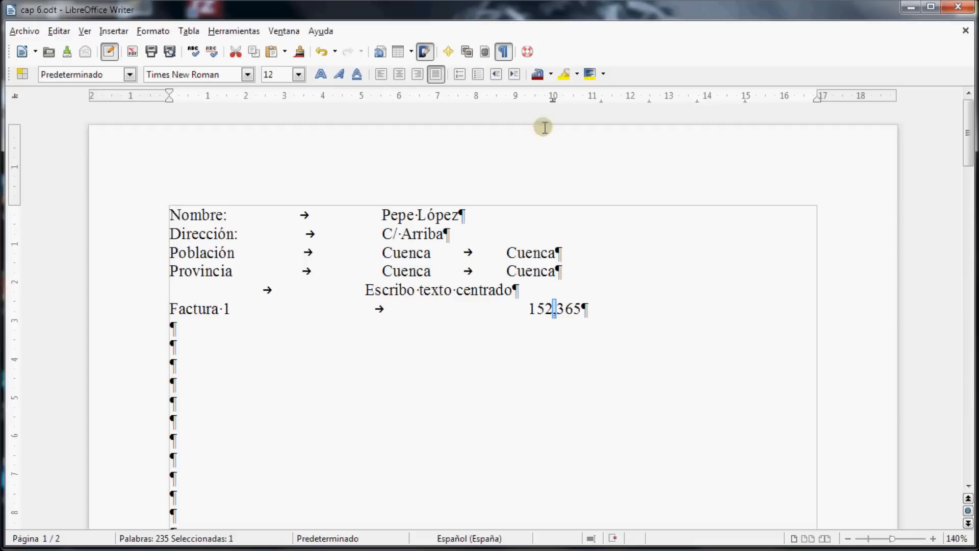
pyautogui.click(556, 313)
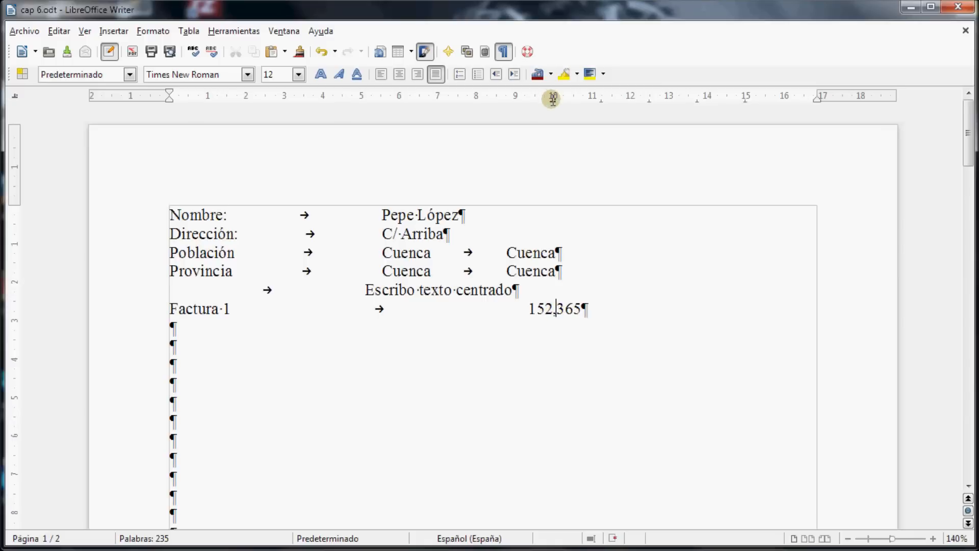
pyautogui.moveTo(551, 310); pyautogui.dragTo(528, 311)
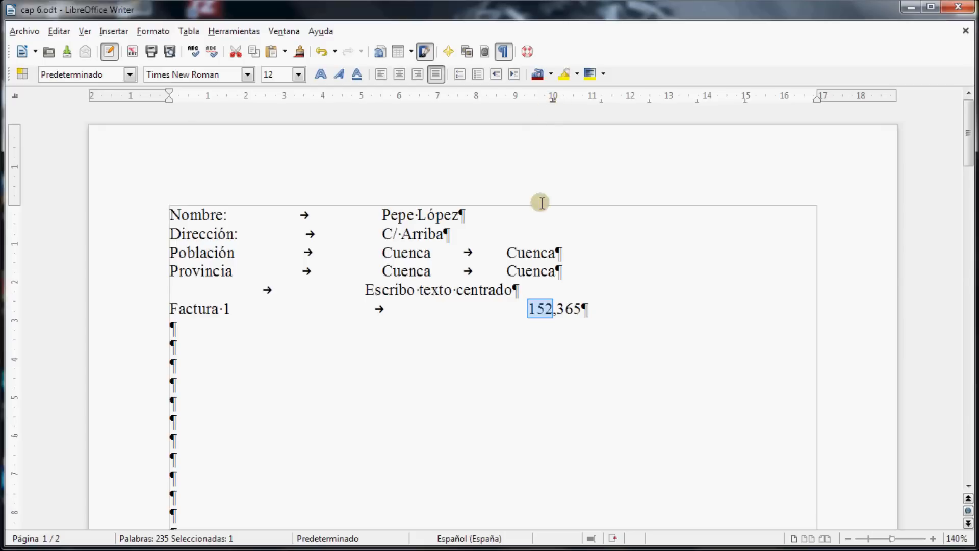
pyautogui.click(549, 309)
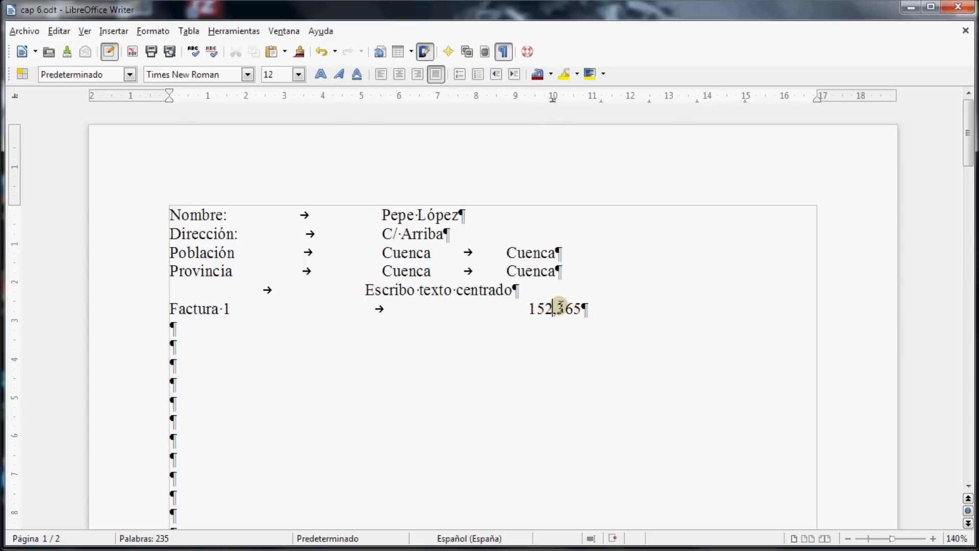
pyautogui.moveTo(557, 309); pyautogui.dragTo(576, 309)
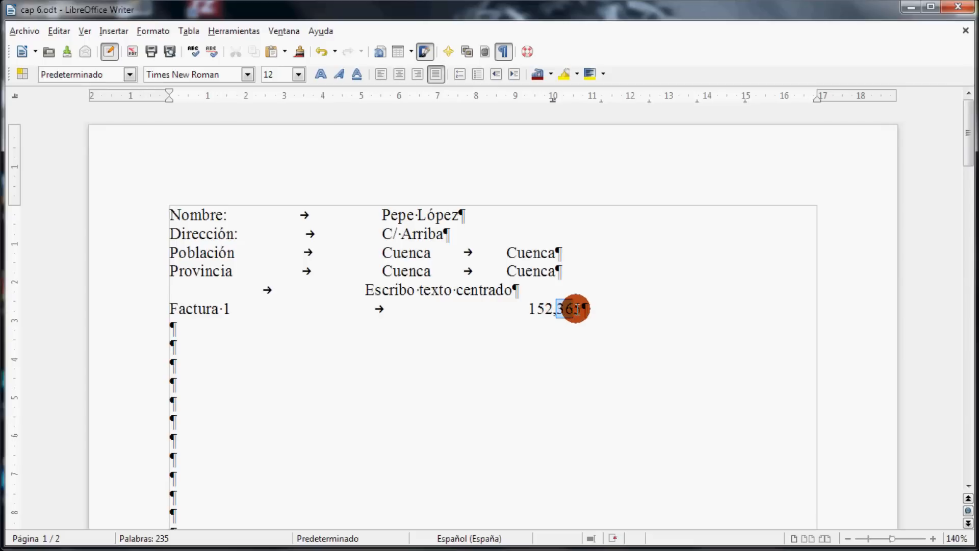
# Step: Add a line with "Factura 2" and the amount "152648,50 €" aligned at the decimal tab stop
pyautogui.click(594, 315)
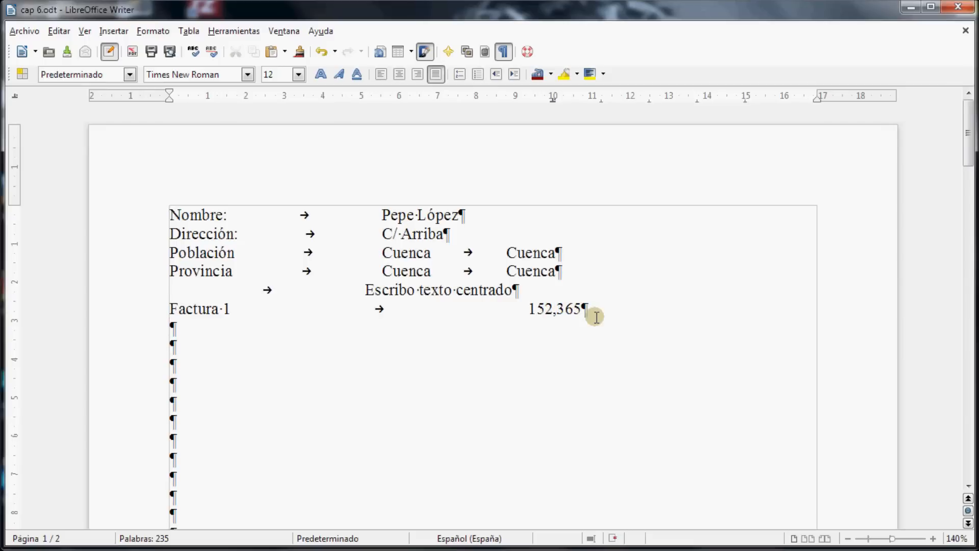
pyautogui.write('Factura')
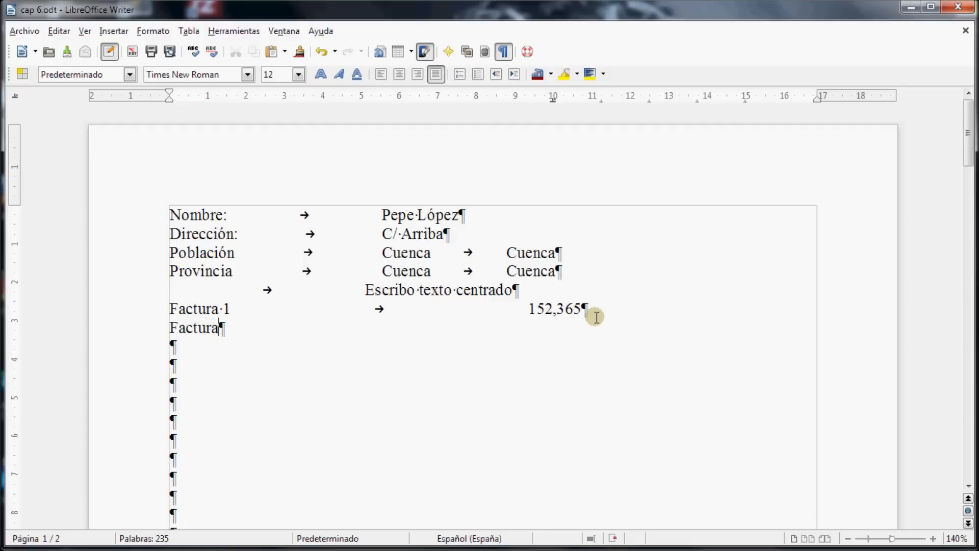
pyautogui.write(' 2')
pyautogui.press('Tab')
pyautogui.write('152648')
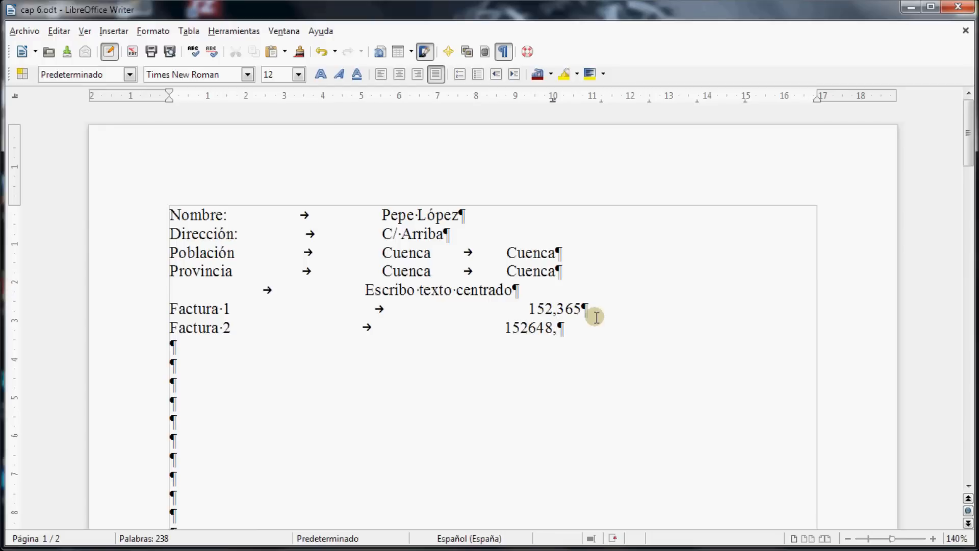
pyautogui.write(',50 €')
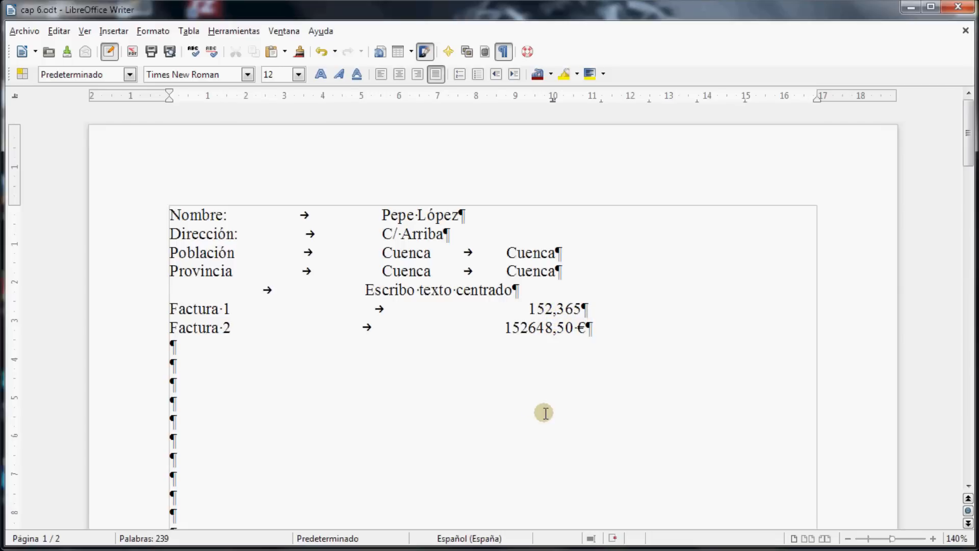
# Step: Add a "Suma" line with "xxxx,xxx" aligned at the decimal tab stop
pyautogui.write('Suma')
pyautogui.press('Tab')
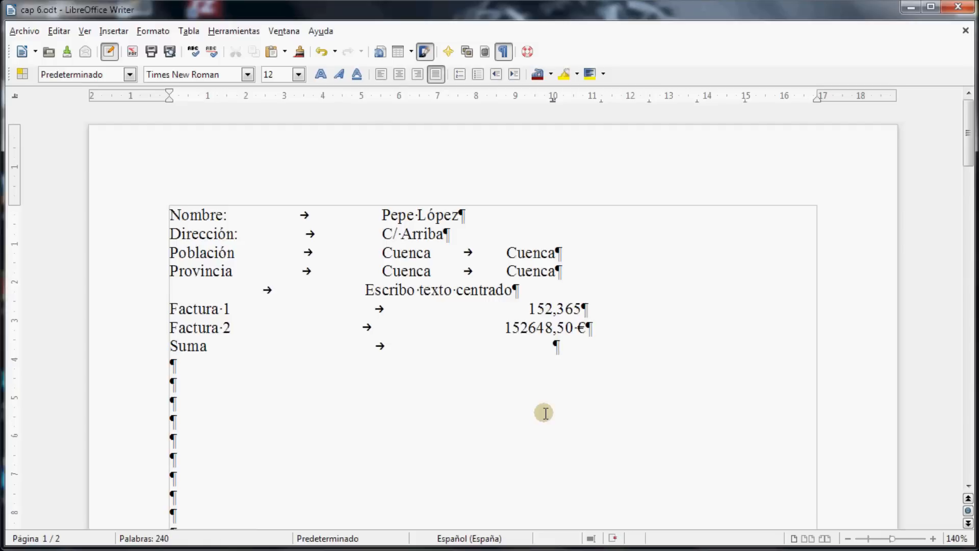
pyautogui.write('xxxx,xxx')
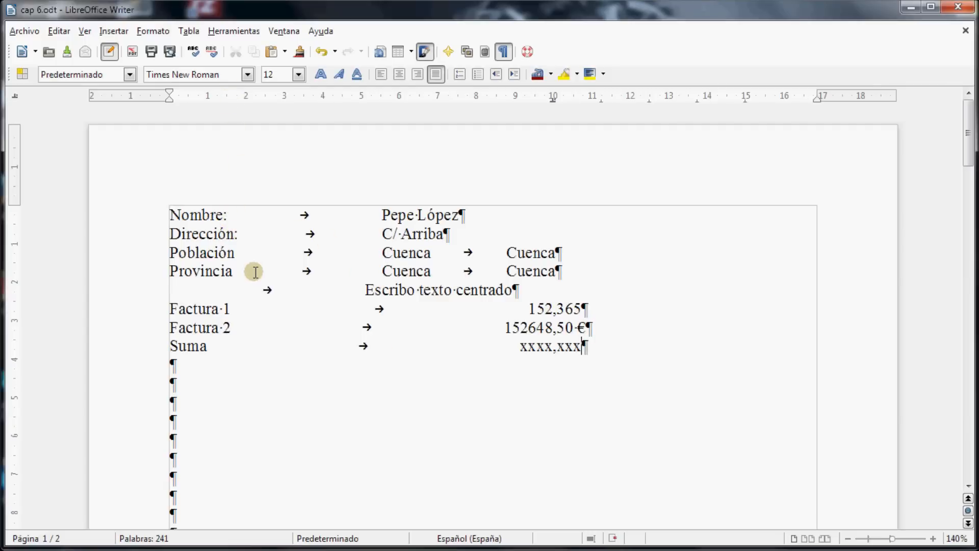
# Step: Review the tab spacing in the Dirección line and the ruler tab stops of the other lines
pyautogui.moveTo(252, 289); pyautogui.dragTo(339, 251)
pyautogui.moveTo(275, 233); pyautogui.dragTo(338, 232)
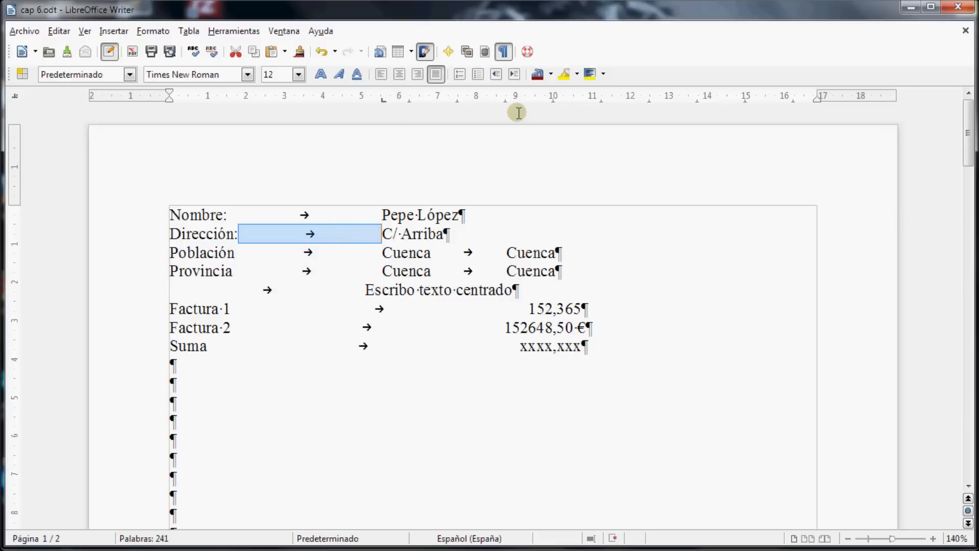
pyautogui.click(418, 290)
pyautogui.click(399, 341)
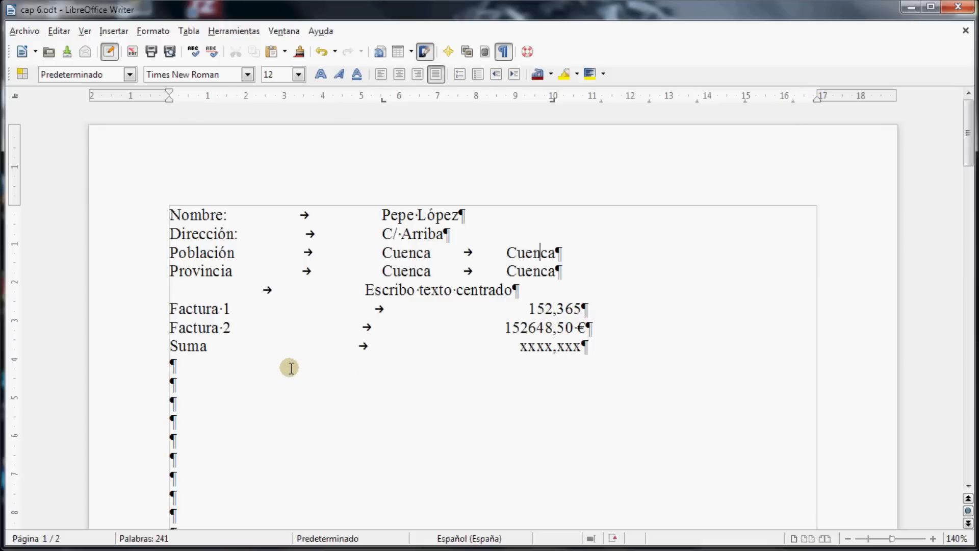
# Step: Hide the nonprinting characters and open the Población line's tab stop settings to compare the 5,52cm and 10,02cm stops
pyautogui.click(504, 52)
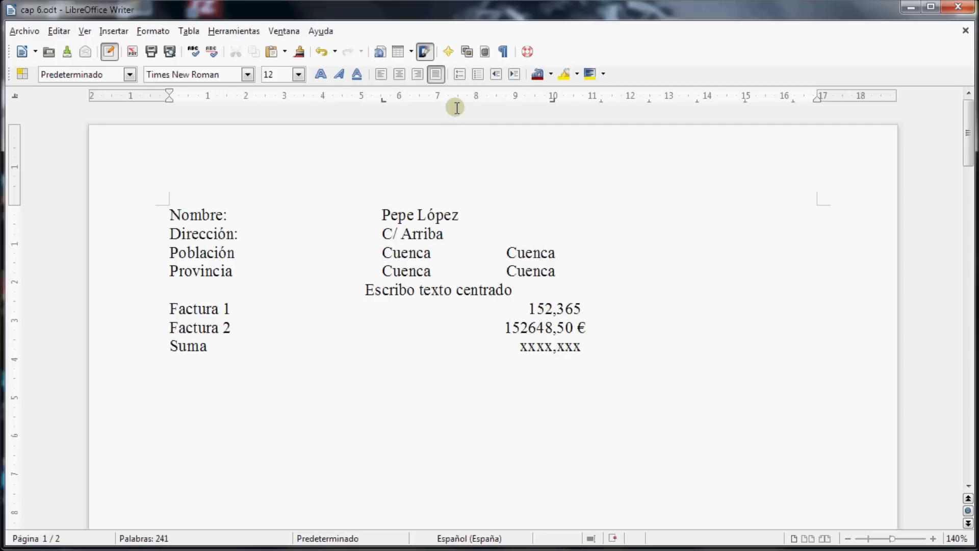
pyautogui.doubleClick(383, 100)
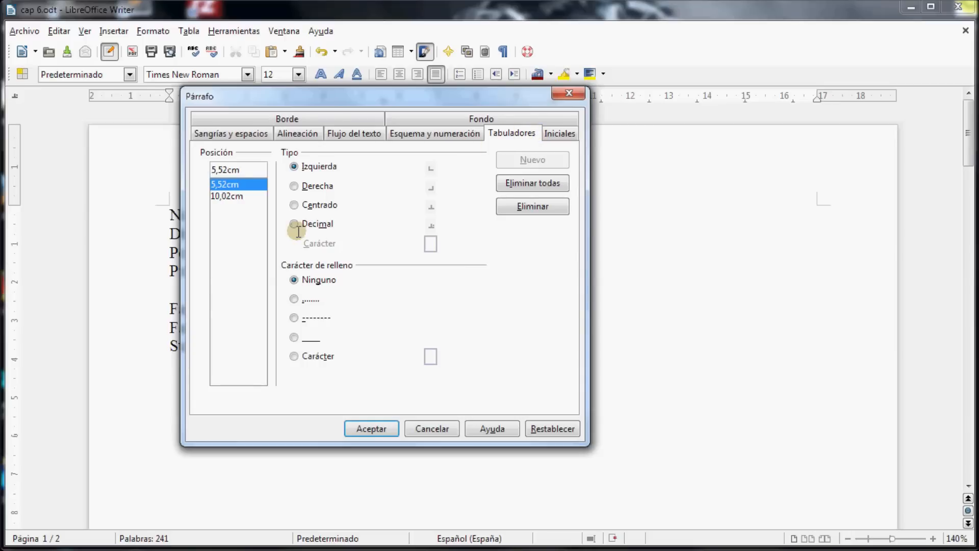
pyautogui.click(224, 196)
pyautogui.click(220, 182)
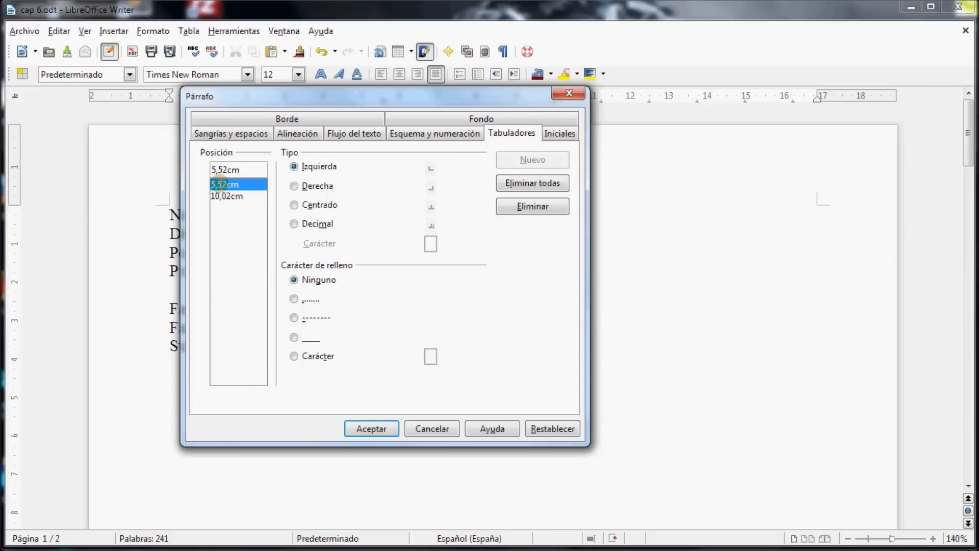
pyautogui.moveTo(313, 95); pyautogui.dragTo(378, 102)
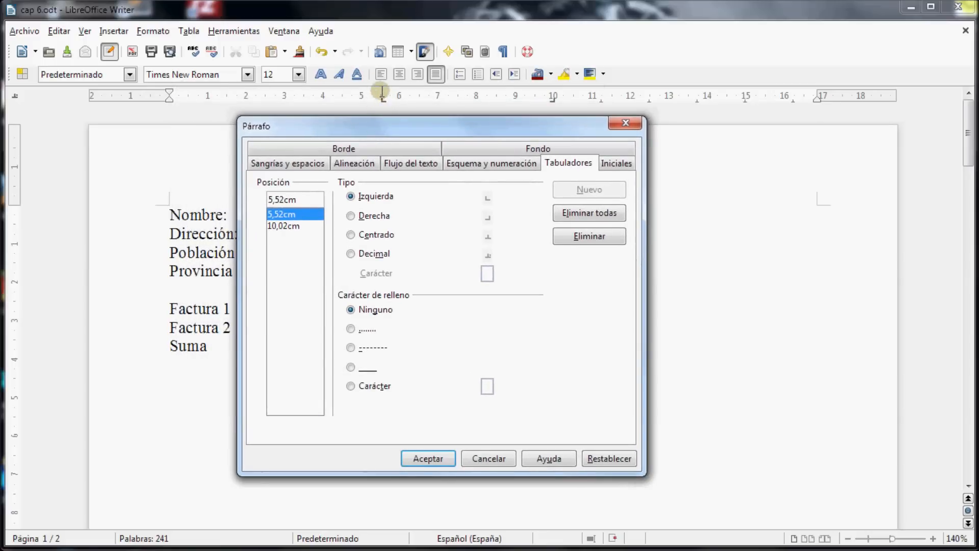
pyautogui.click(278, 226)
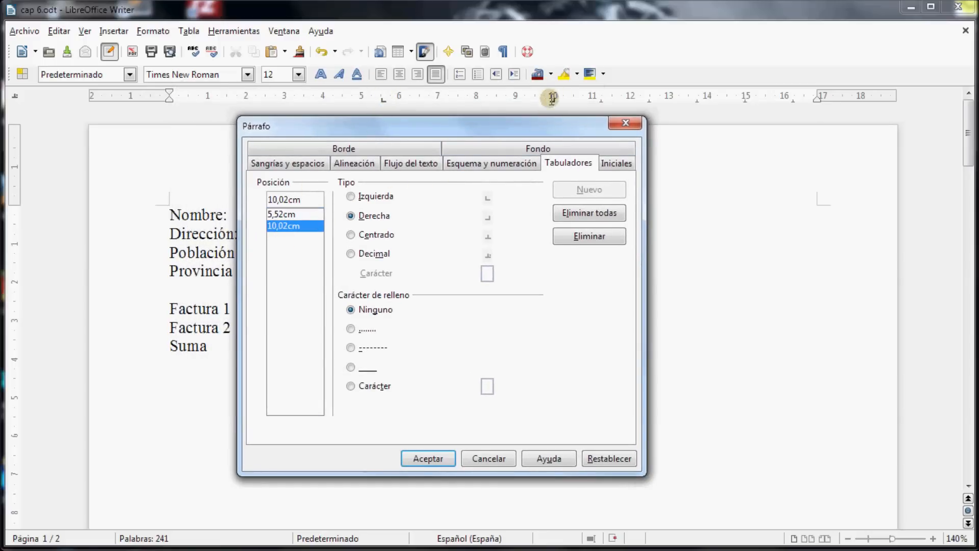
pyautogui.click(281, 214)
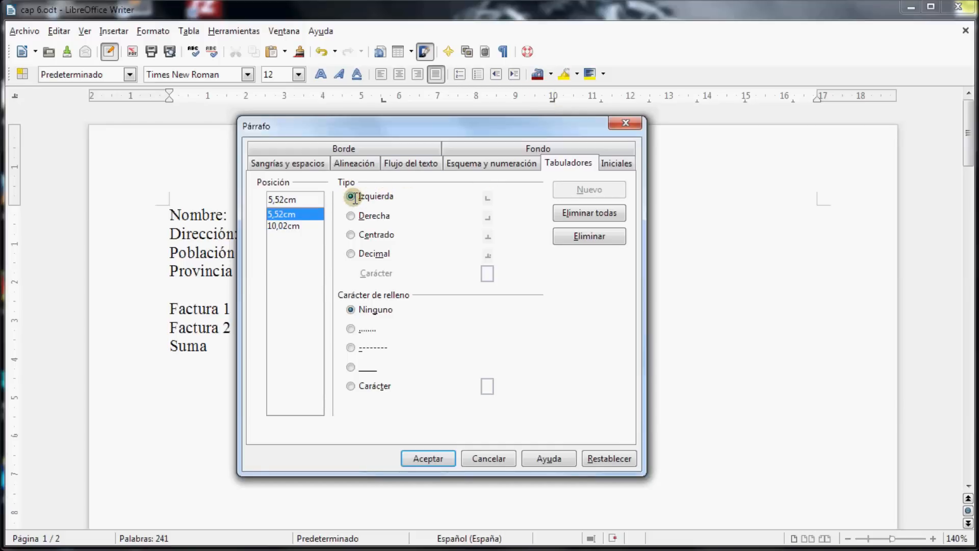
# Step: Change the 10,02cm tab stop's type to Decimal, with the comma as its alignment character
pyautogui.click(285, 225)
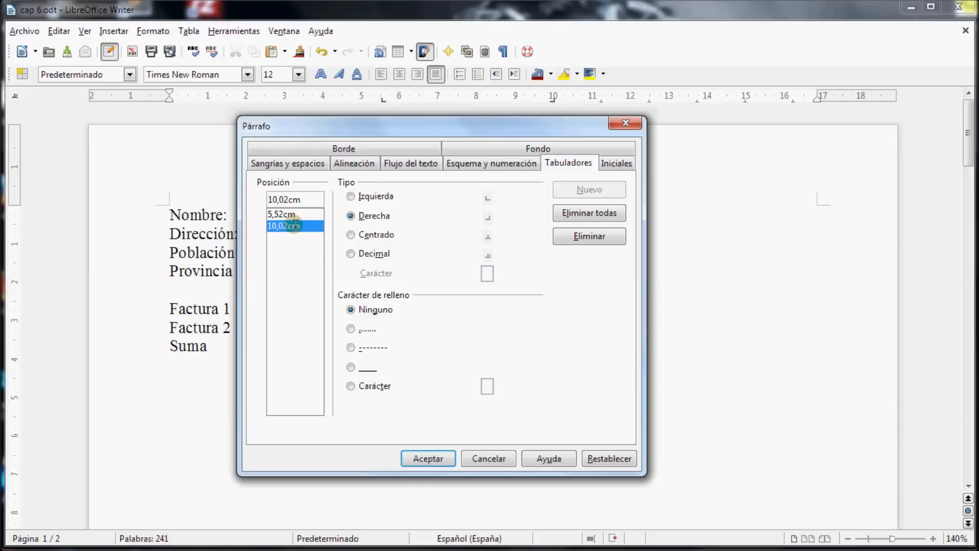
pyautogui.click(371, 236)
pyautogui.click(370, 253)
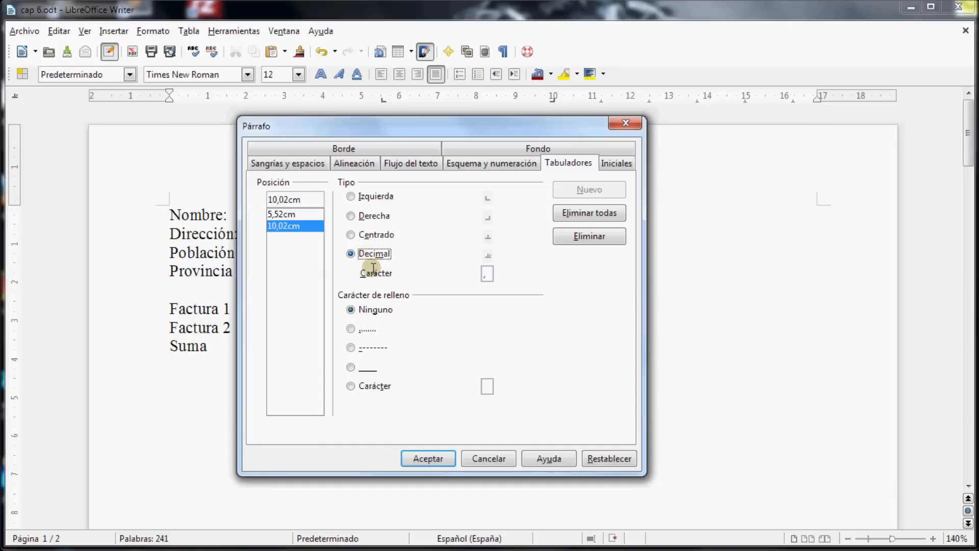
pyautogui.click(487, 275)
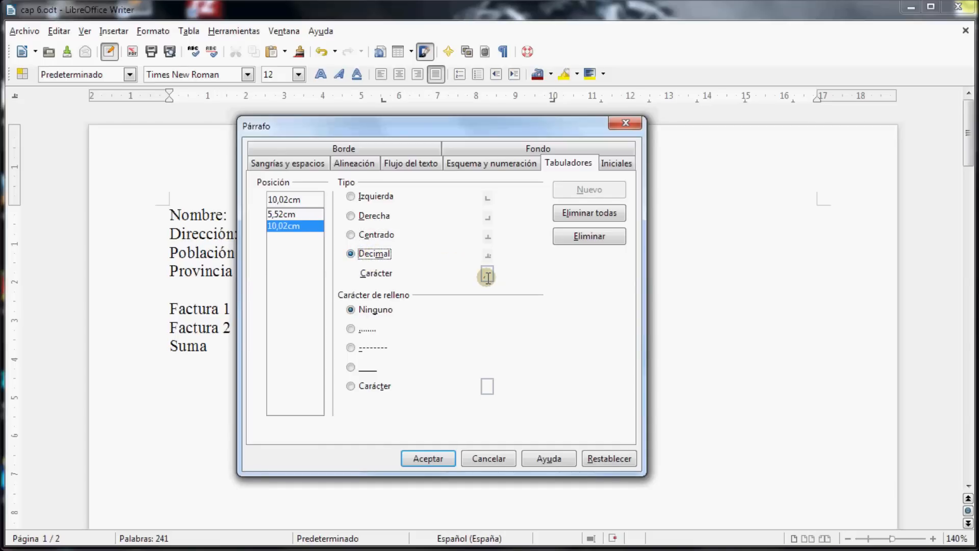
pyautogui.click(484, 274)
pyautogui.click(490, 274)
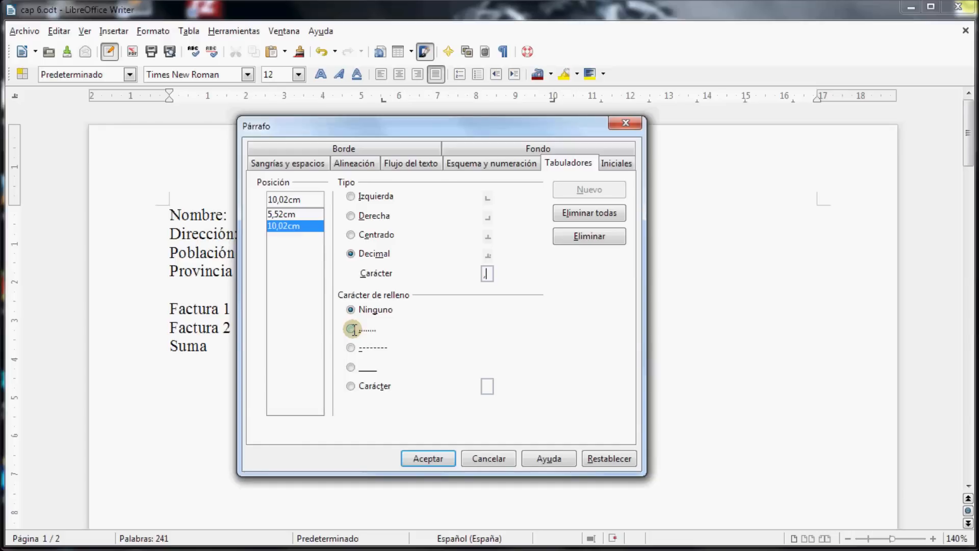
# Step: Try the fill character options for the 10,02cm tab stop, choose the dotted fill and apply the settings
pyautogui.click(351, 346)
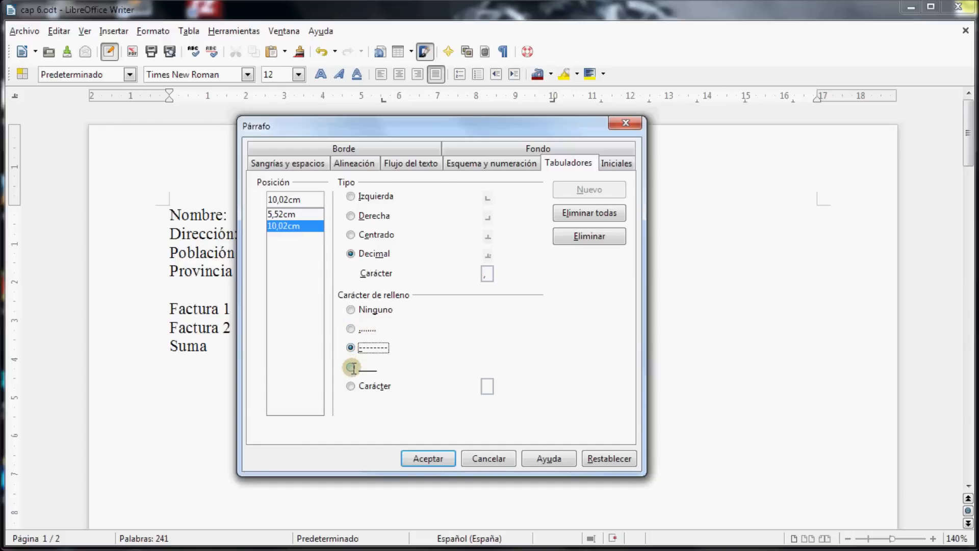
pyautogui.click(351, 367)
pyautogui.click(352, 386)
pyautogui.click(486, 385)
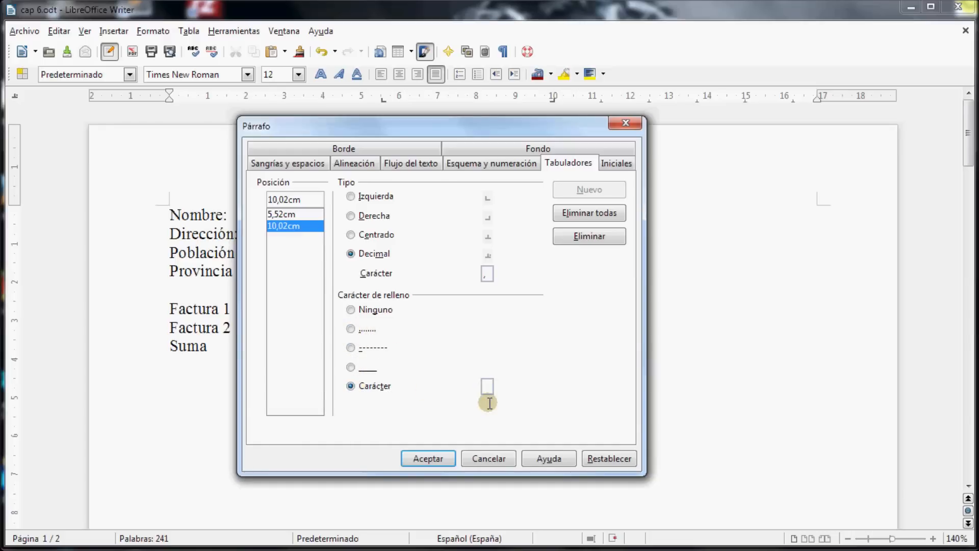
pyautogui.click(350, 329)
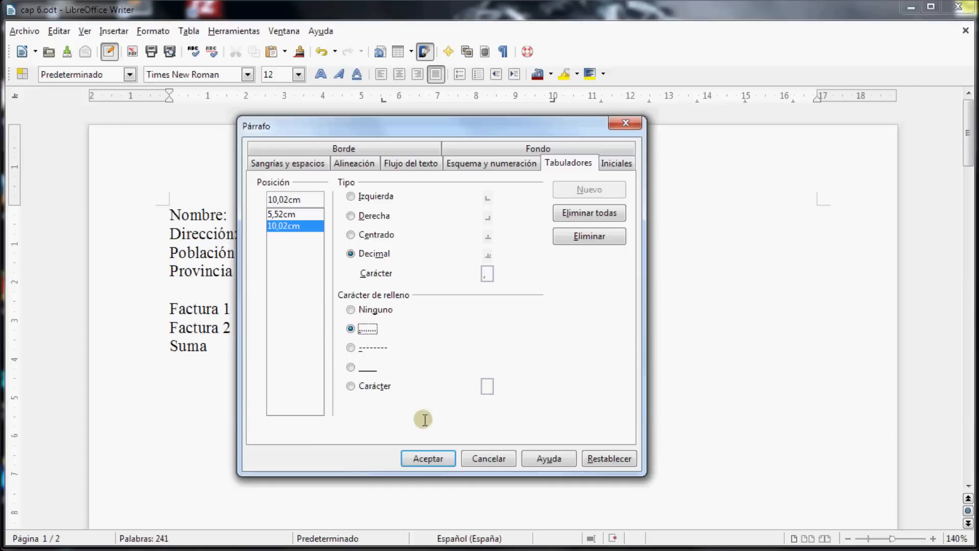
pyautogui.click(430, 458)
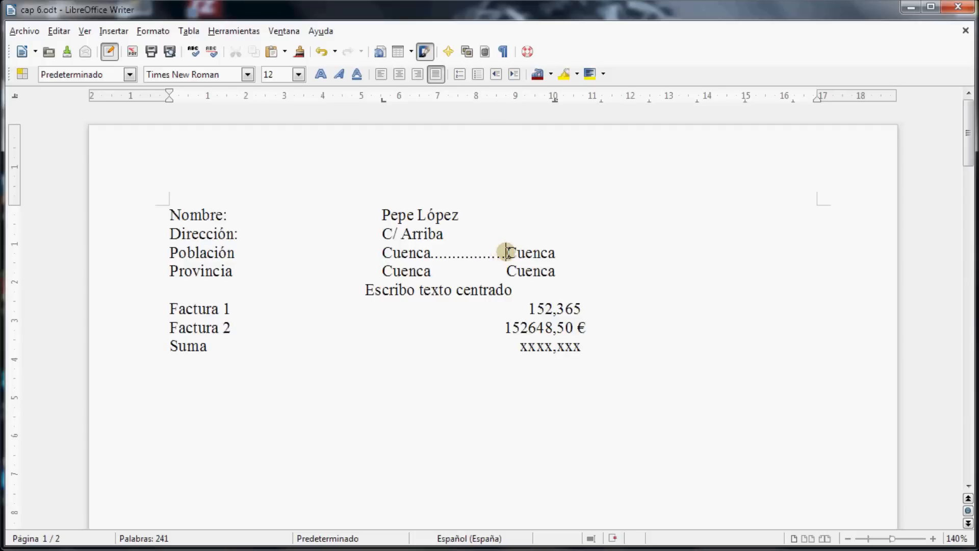
# Step: Examine the dotted tab fill between the two Cuenca entries in the Población line with nonprinting characters shown, and hide them again
pyautogui.moveTo(506, 253); pyautogui.dragTo(453, 252)
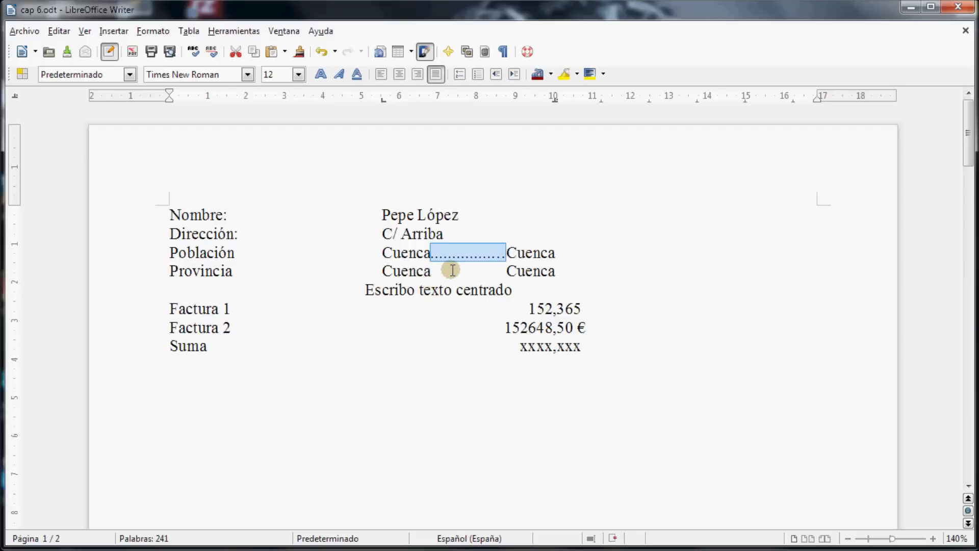
pyautogui.click(503, 52)
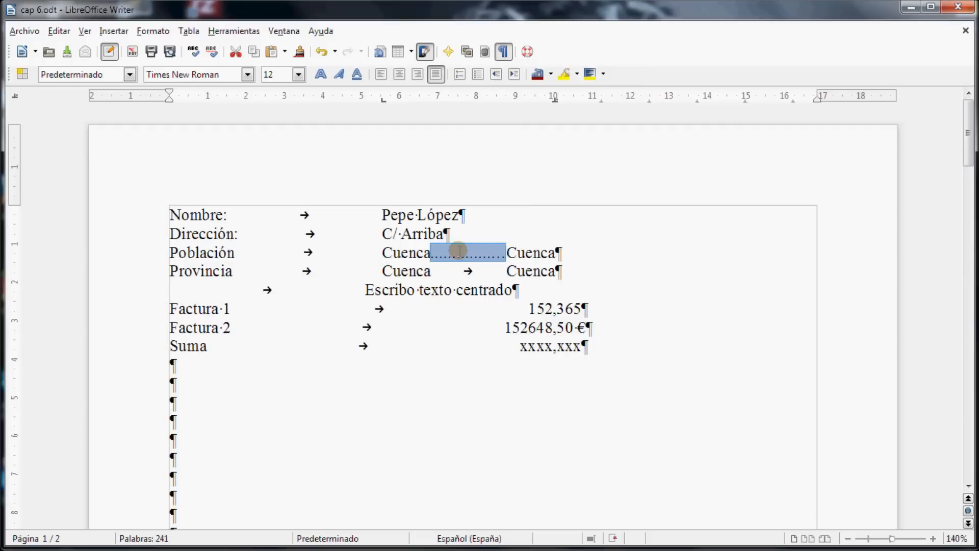
pyautogui.click(450, 284)
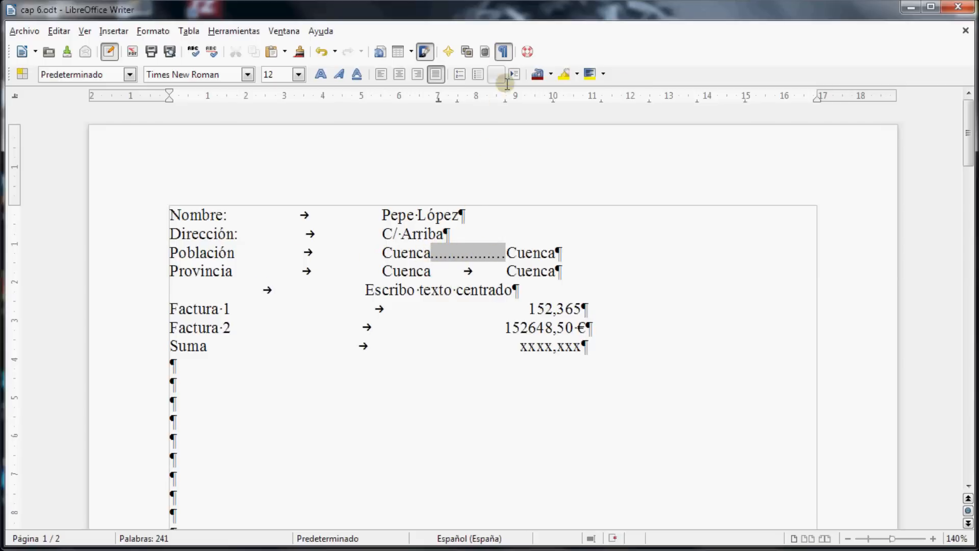
pyautogui.click(503, 52)
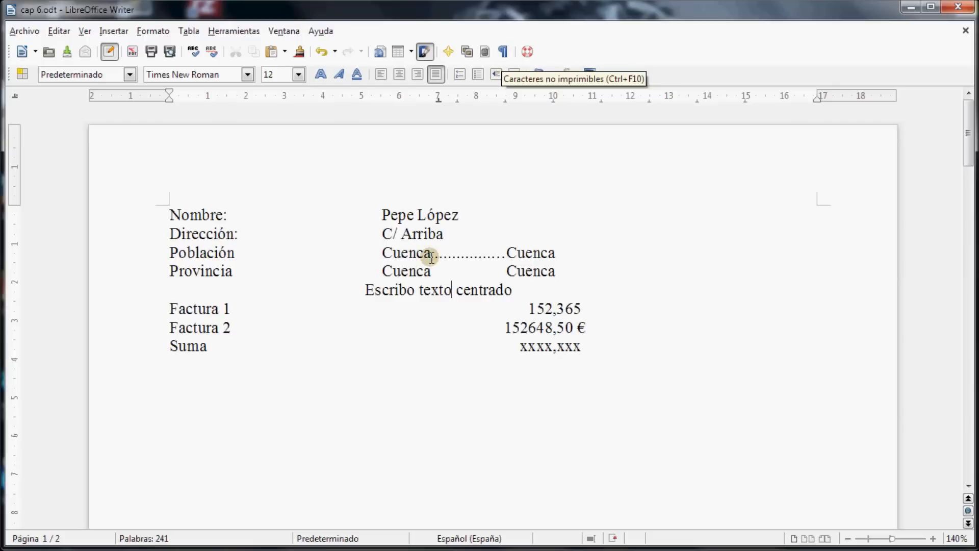
# Step: Apply the dashed fill character to the 9,96cm decimal tab stop of the Factura 1, Factura 2 and Suma lines
pyautogui.moveTo(170, 308); pyautogui.dragTo(597, 343)
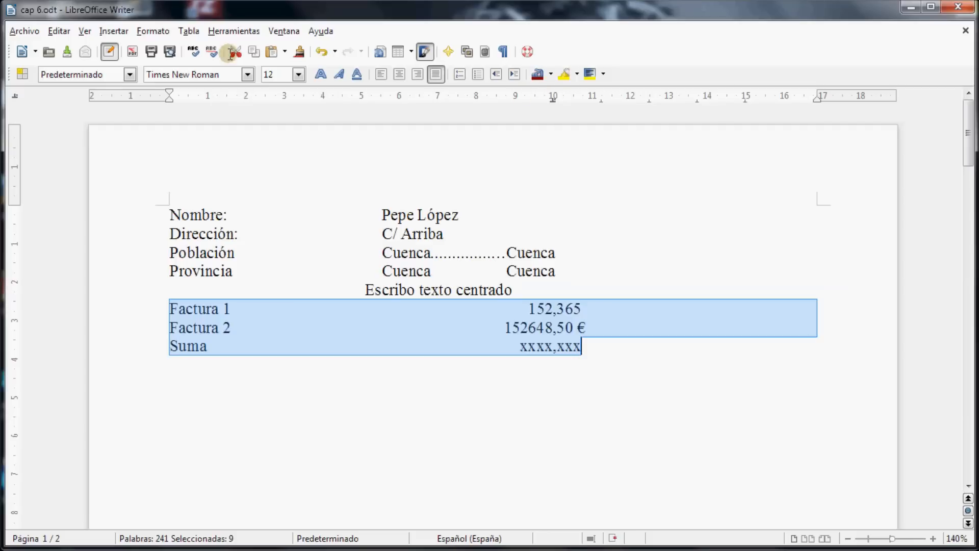
pyautogui.click(152, 30)
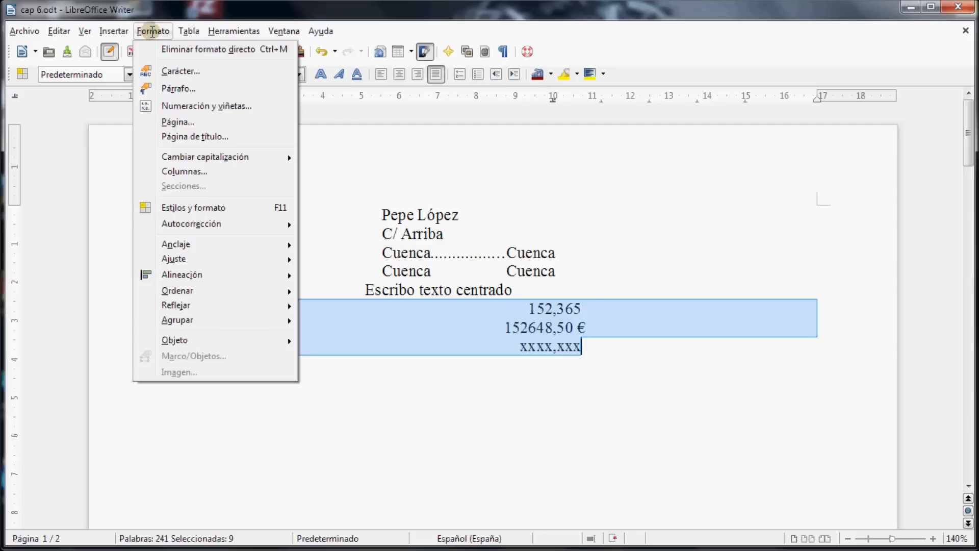
pyautogui.click(176, 90)
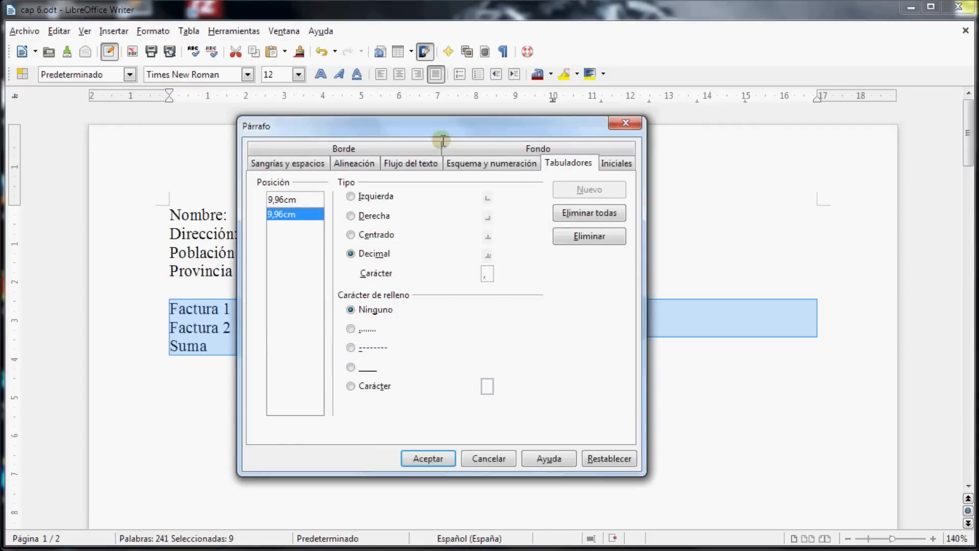
pyautogui.click(568, 162)
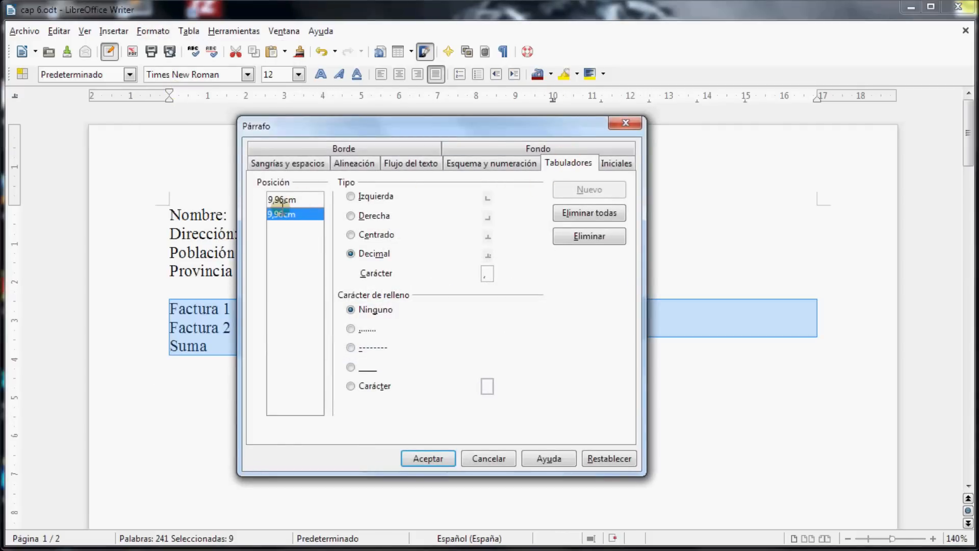
pyautogui.moveTo(371, 128); pyautogui.dragTo(409, 139)
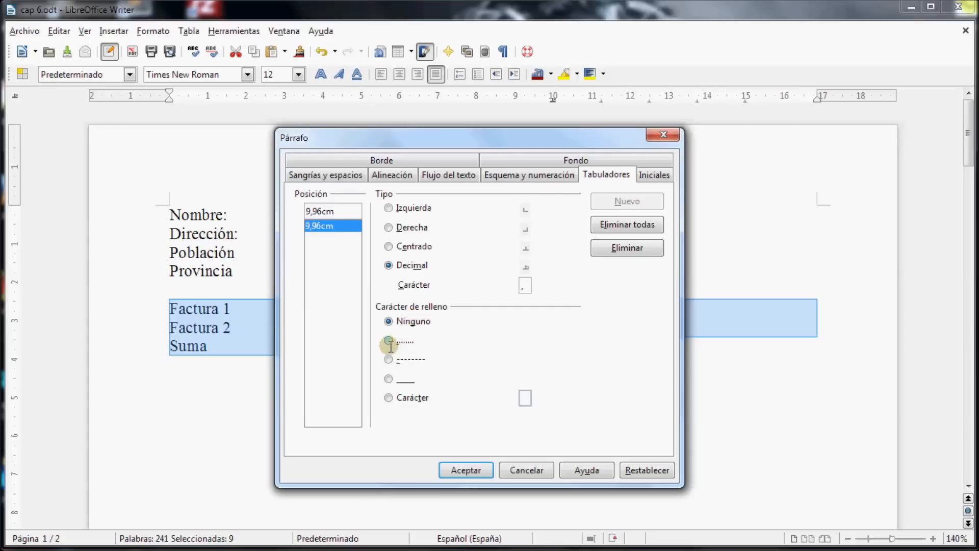
pyautogui.click(388, 360)
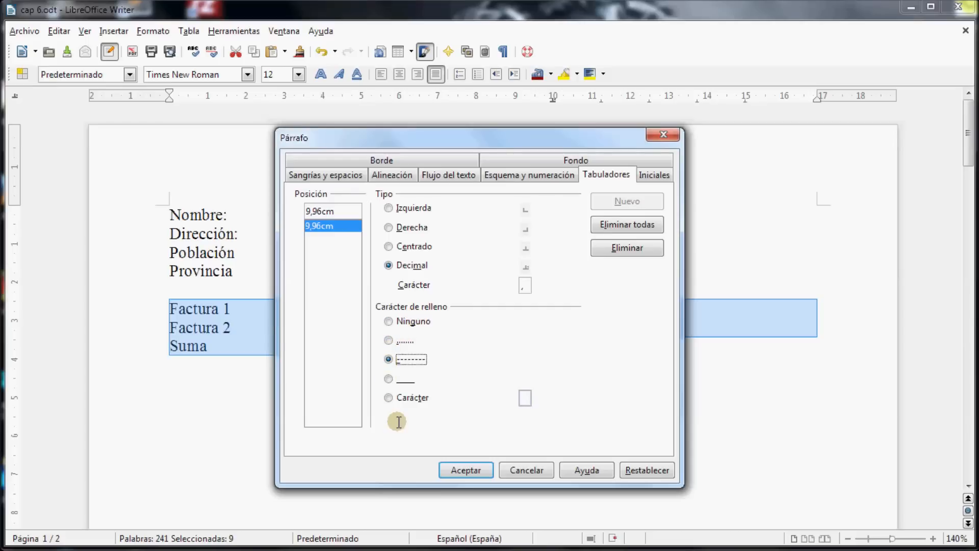
pyautogui.click(468, 467)
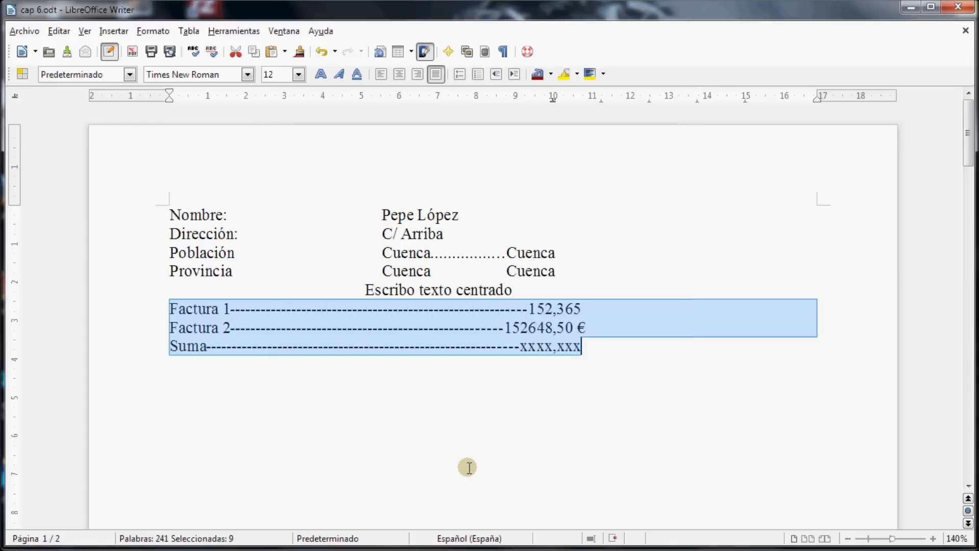
pyautogui.click(453, 372)
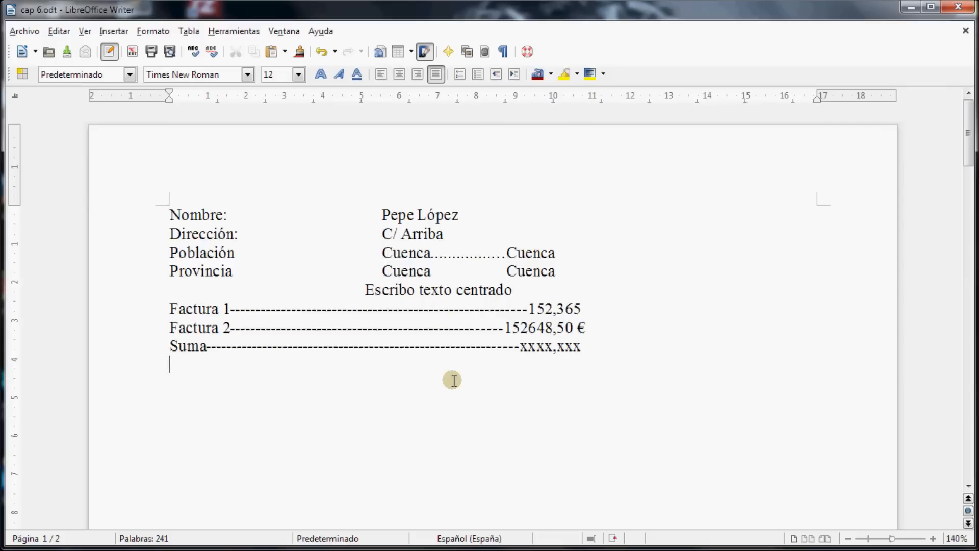
# Step: Set a custom colon (:) fill character for the 9,96cm decimal tab stop of the Factura 1, Factura 2 and Suma lines
pyautogui.moveTo(168, 306); pyautogui.dragTo(579, 342)
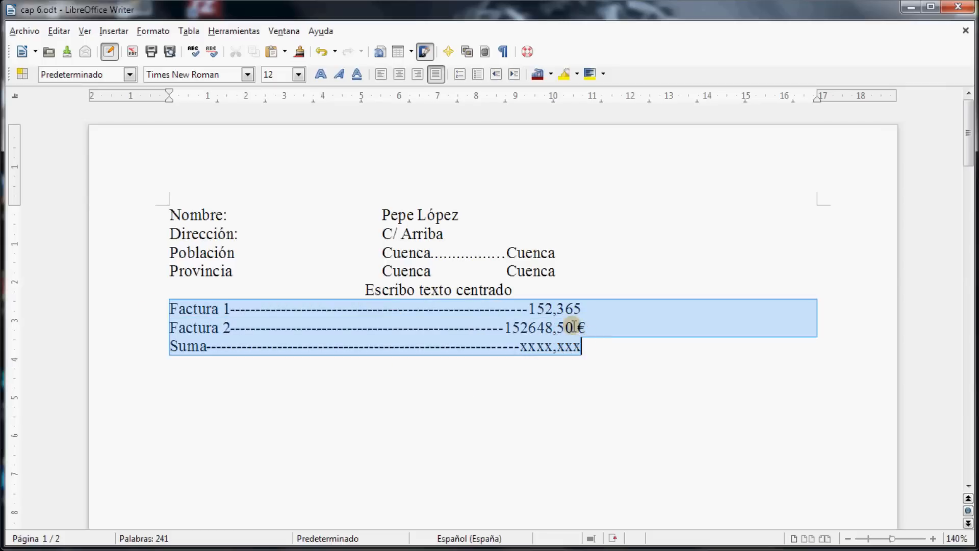
pyautogui.doubleClick(552, 97)
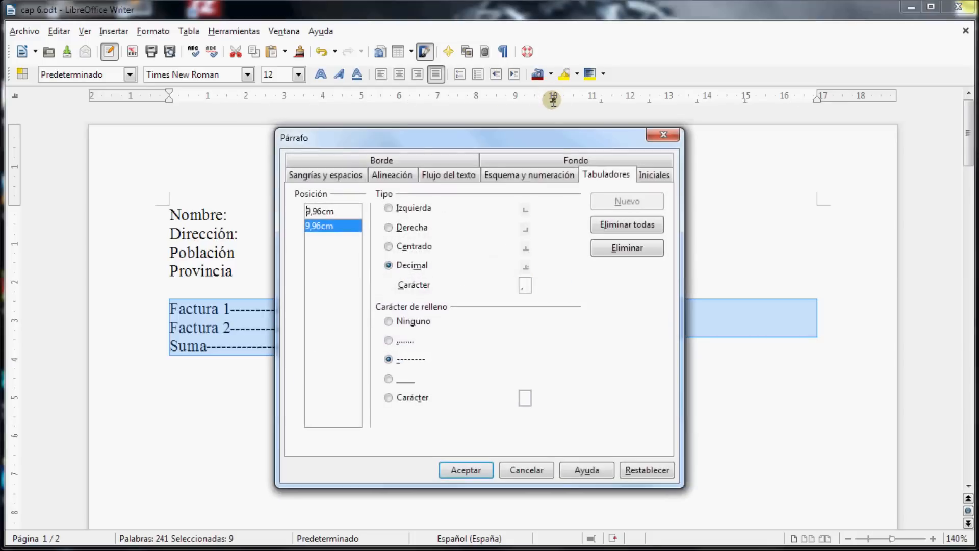
pyautogui.click(398, 397)
pyautogui.click(525, 397)
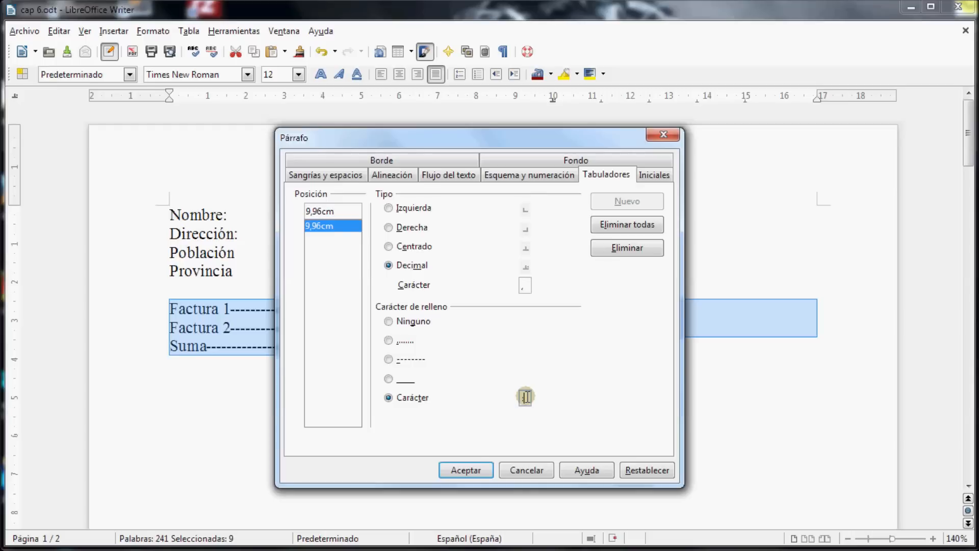
pyautogui.write(':')
pyautogui.click(448, 470)
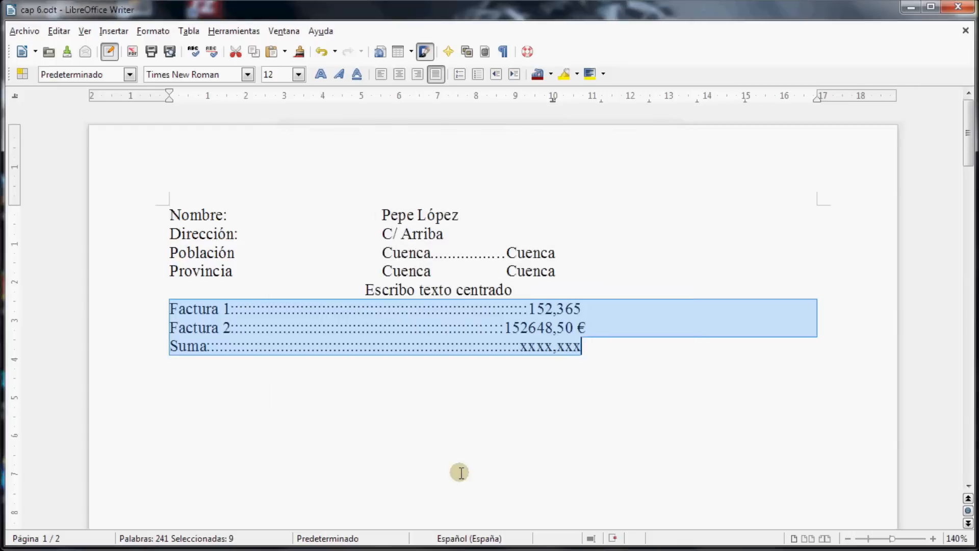
pyautogui.click(444, 389)
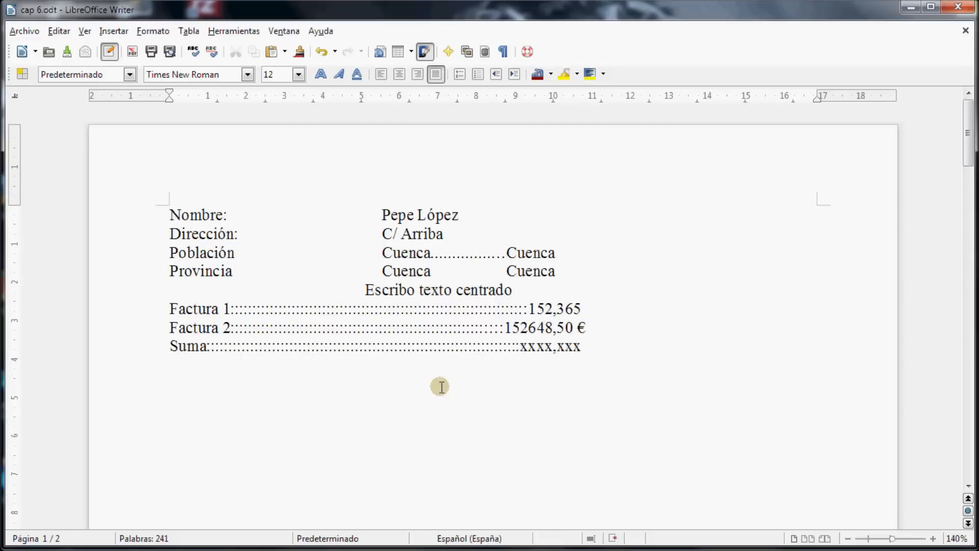